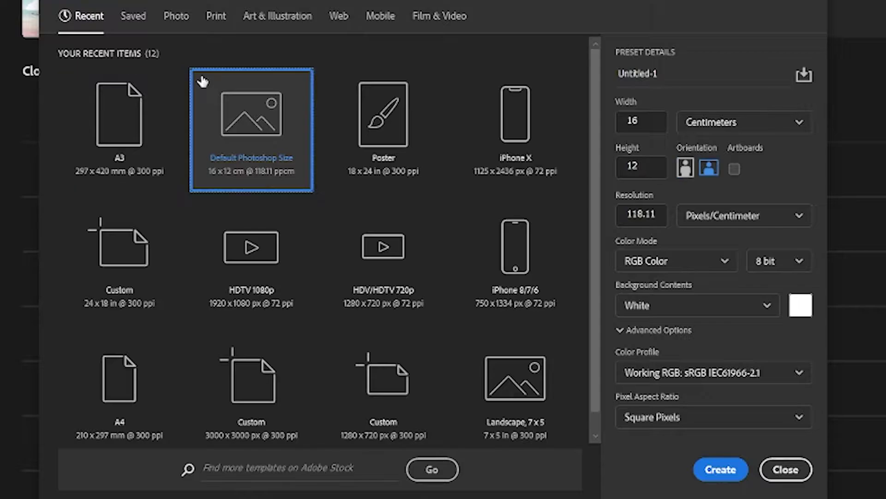
- Create a new 1920 x 1080 px document at 72 ppi from the HDTV 1080p film and video preset
{"action": "left_click", "coordinate": [383, 259]}
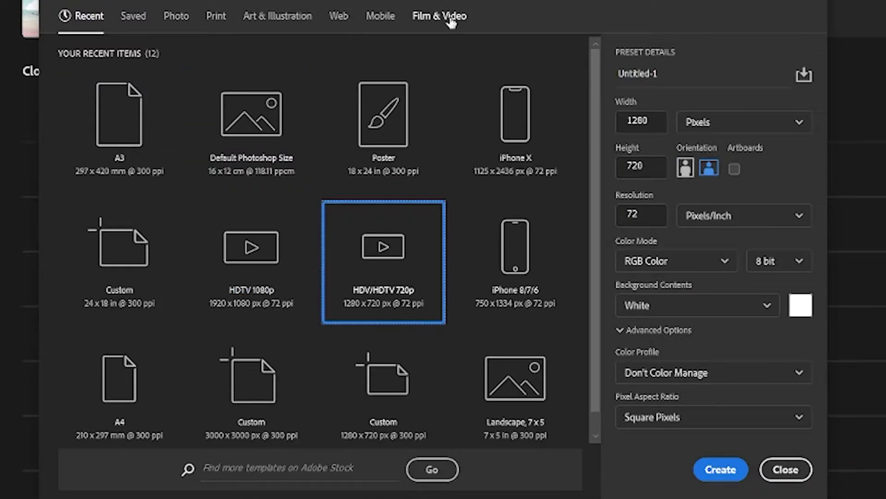
{"action": "left_click", "coordinate": [448, 20]}
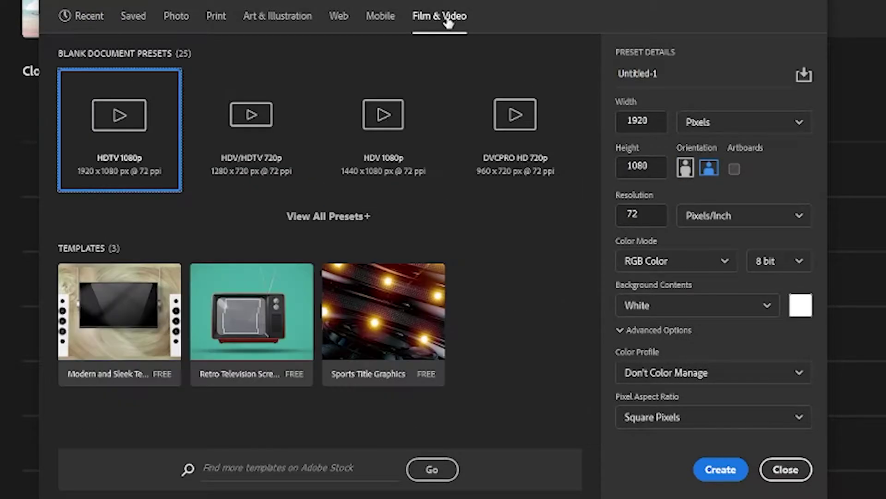
{"action": "left_click", "coordinate": [384, 130]}
{"action": "left_click", "coordinate": [121, 144]}
{"action": "left_click", "coordinate": [295, 167]}
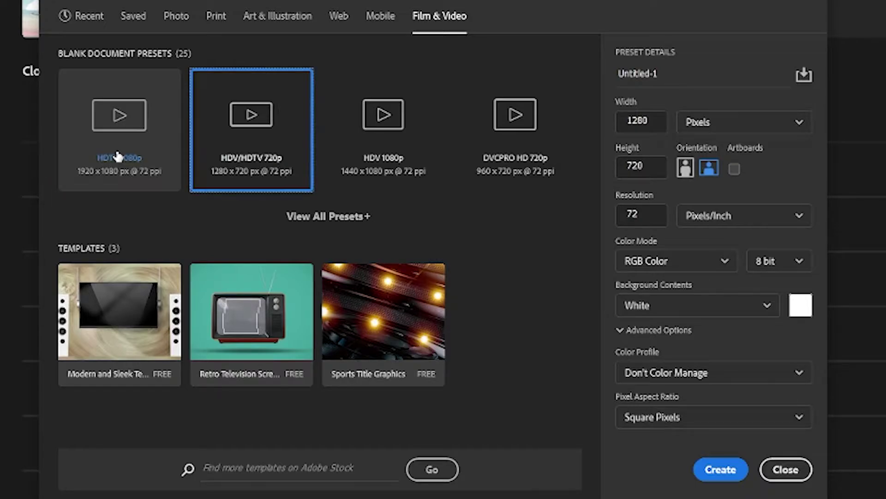
{"action": "left_click", "coordinate": [93, 185]}
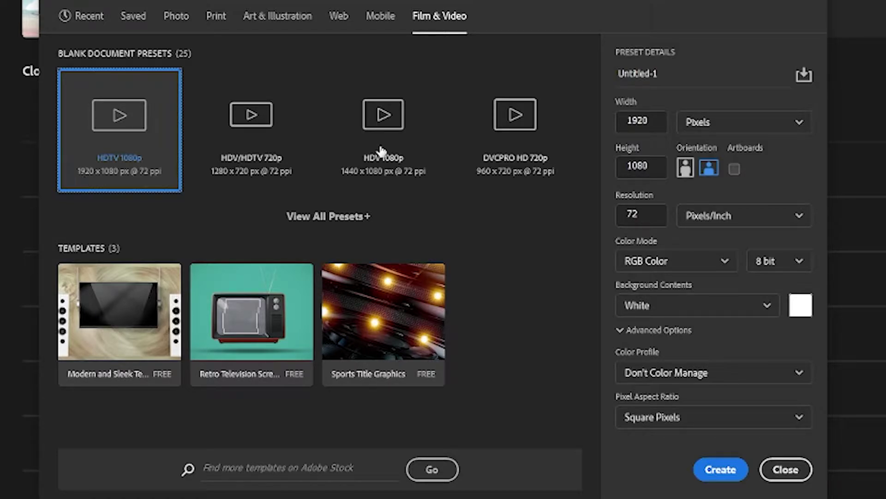
{"action": "left_click", "coordinate": [720, 469]}
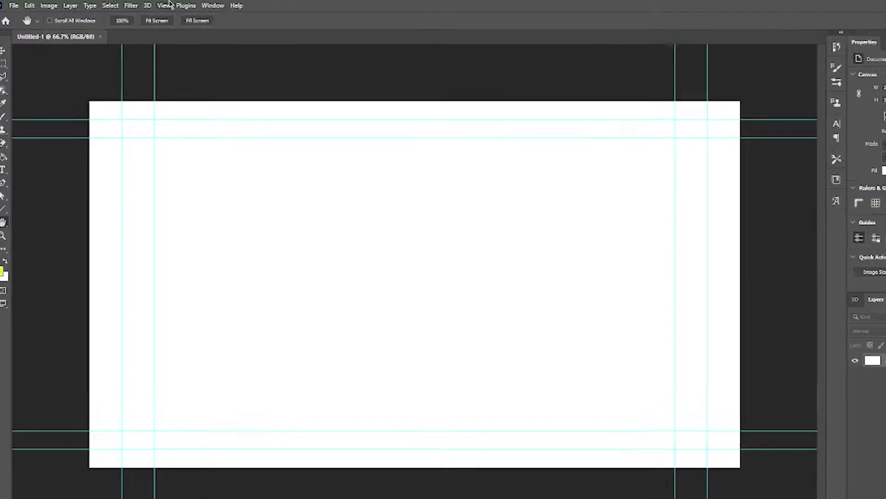
- Clear all guides from the canvas and unlock the Background layer
{"action": "left_click", "coordinate": [167, 5]}
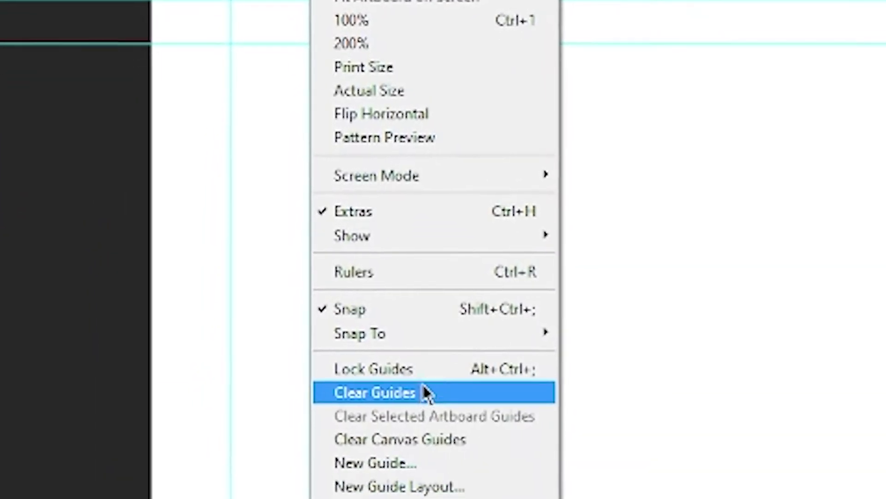
{"action": "left_click", "coordinate": [424, 391]}
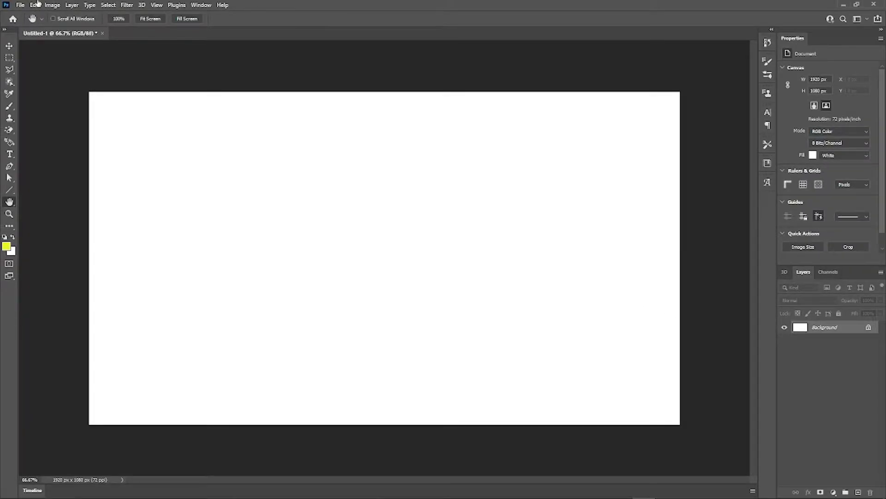
{"action": "left_click", "coordinate": [869, 327]}
{"action": "left_click", "coordinate": [785, 327]}
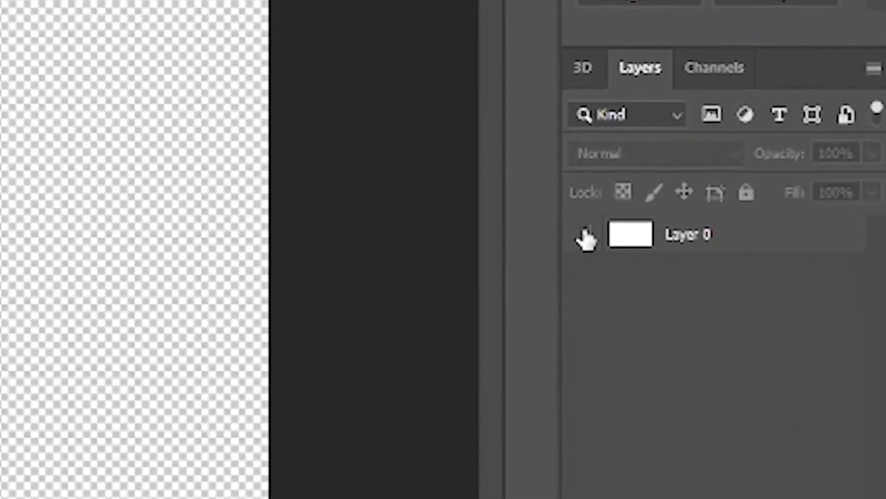
{"action": "left_click", "coordinate": [687, 282]}
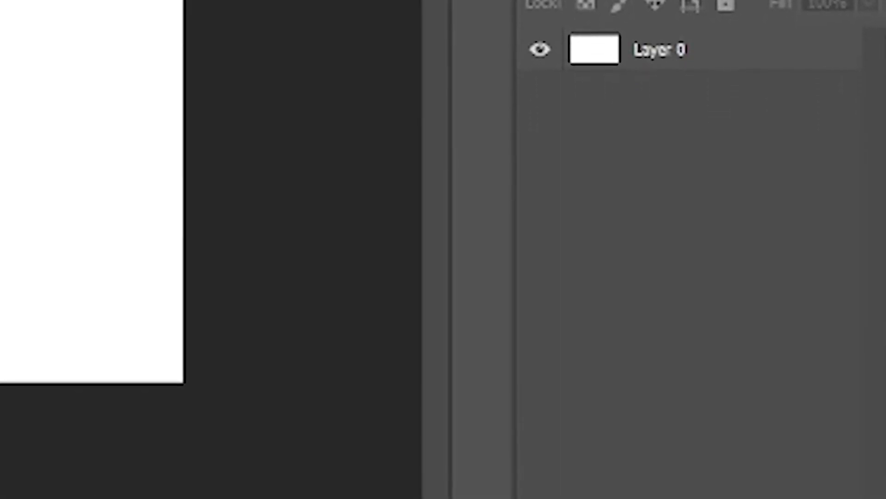
- Add an empty layer above Layer 0 and delete it again
{"action": "left_click", "coordinate": [793, 481]}
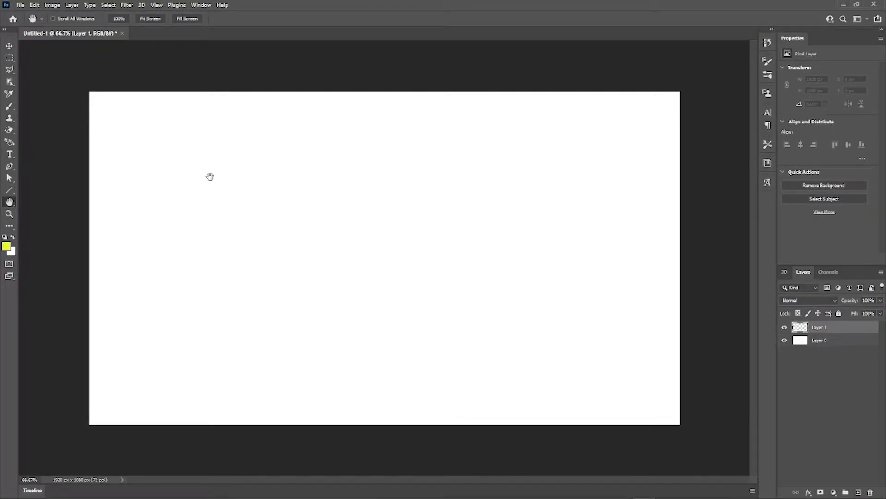
{"action": "key", "text": "b"}
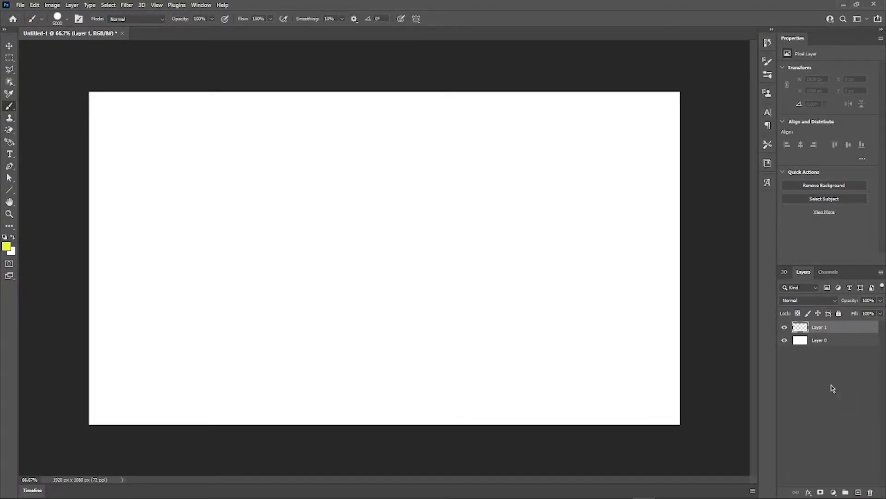
{"action": "key", "text": "Delete"}
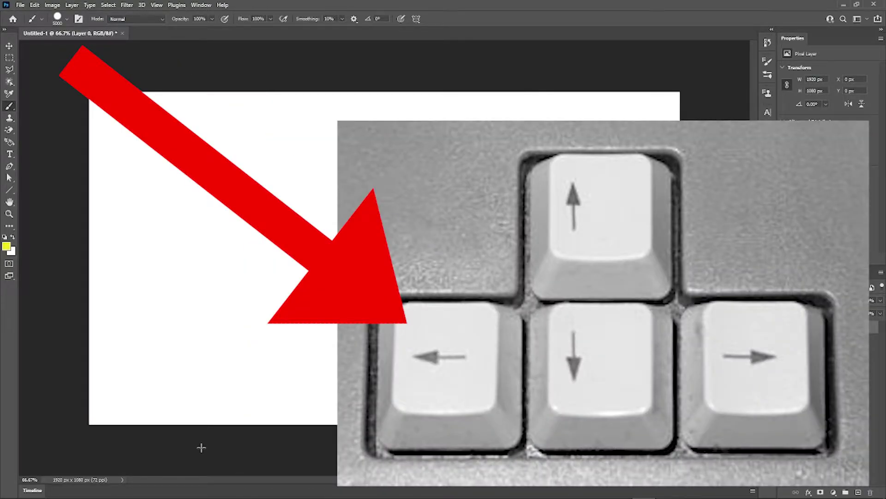
- Dock the window to half the screen to bring the spiral and five thumbnail images in as layers, and maximize it again
{"action": "key", "text": "super+Left"}
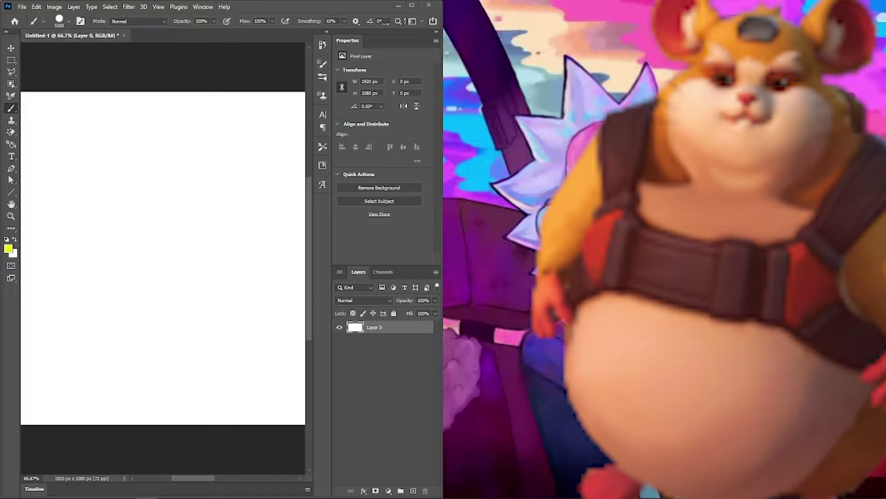
{"action": "key", "text": "super+Up"}
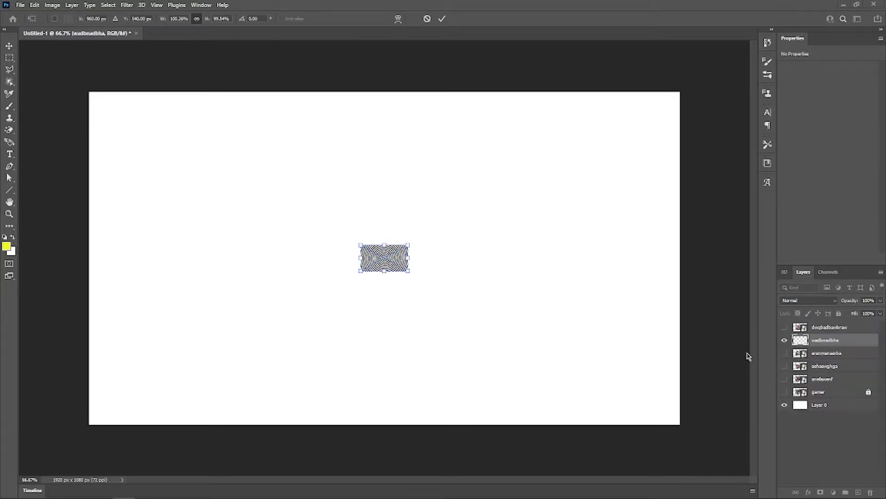
- Preview the thumbnail images by showing and hiding their layers in turn
{"action": "left_click", "coordinate": [784, 392]}
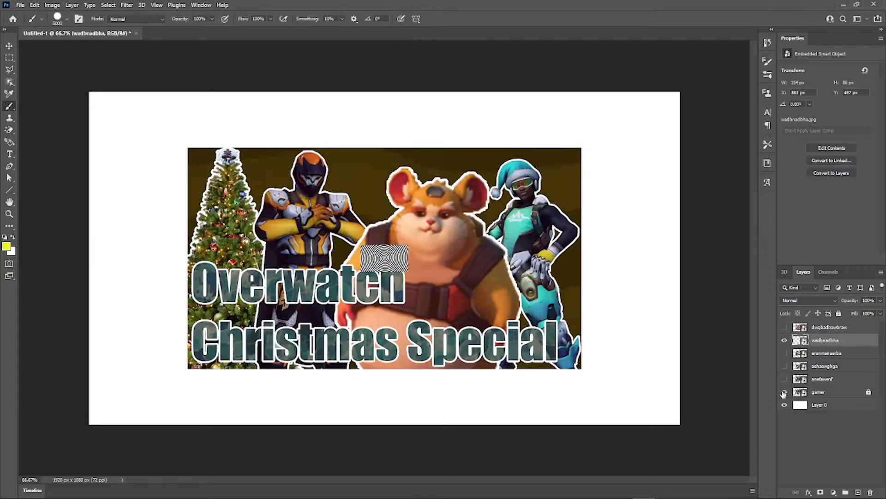
{"action": "left_click", "coordinate": [785, 379]}
{"action": "left_click_drag", "start_coordinate": [784, 366], "coordinate": [784, 339]}
{"action": "left_click", "coordinate": [784, 353]}
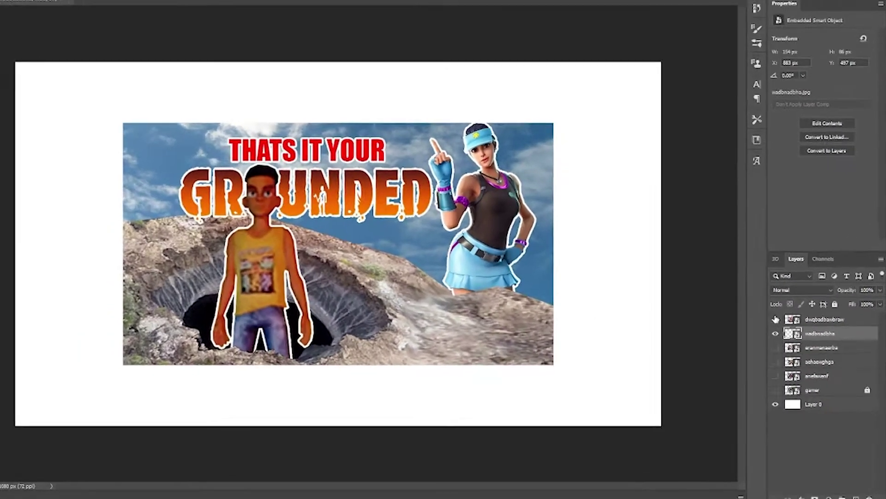
{"action": "left_click_drag", "start_coordinate": [674, 326], "coordinate": [675, 380]}
{"action": "left_click", "coordinate": [674, 244]}
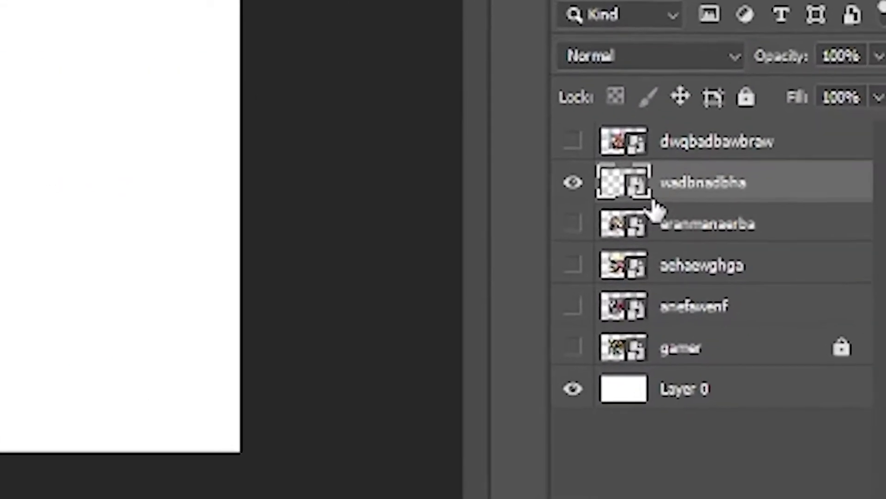
- Move the spiral layer wadbnadbha directly above Layer 0 and stretch it with Free Transform to cover the canvas
{"action": "left_click_drag", "start_coordinate": [655, 207], "coordinate": [711, 370]}
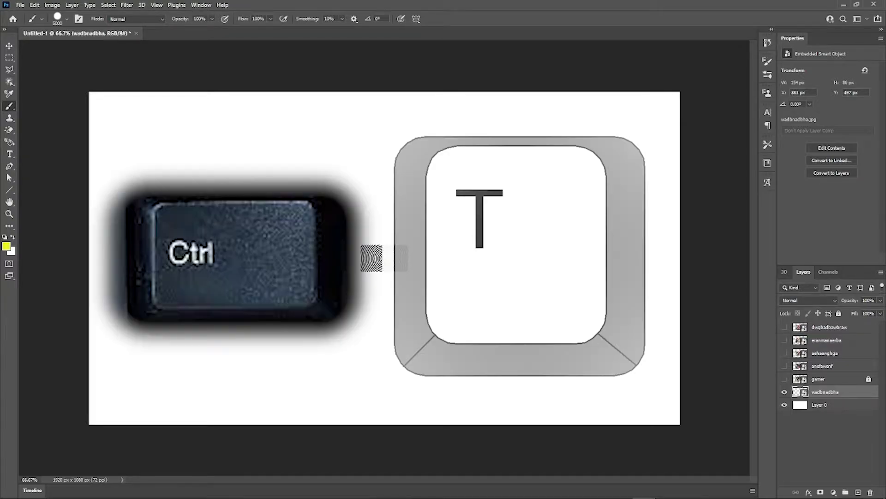
{"action": "key", "text": "ctrl+t"}
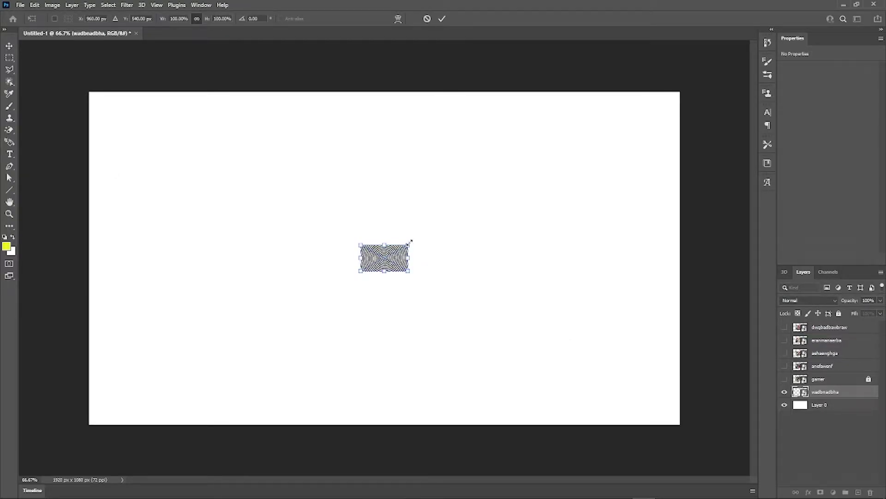
{"action": "left_click_drag", "start_coordinate": [409, 240], "coordinate": [681, 91]}
{"action": "left_click_drag", "start_coordinate": [614, 162], "coordinate": [351, 161]}
{"action": "left_click_drag", "start_coordinate": [409, 271], "coordinate": [619, 387]}
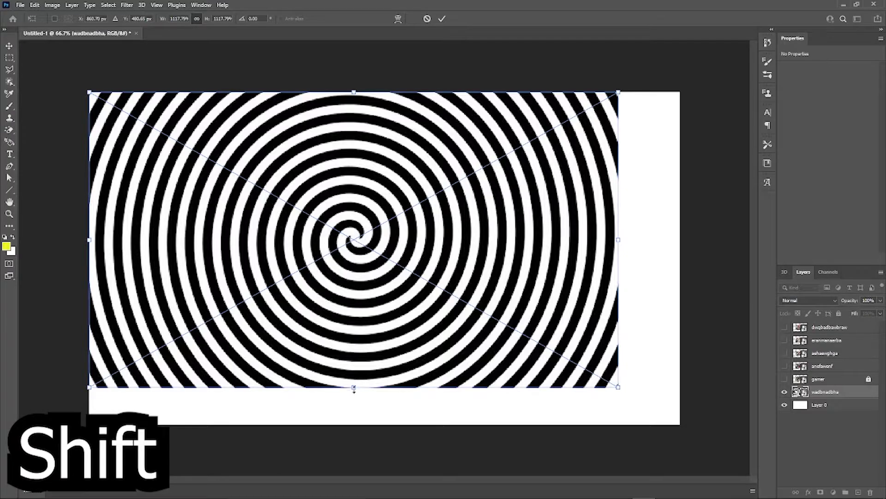
{"action": "left_click_drag", "start_coordinate": [355, 390], "coordinate": [354, 424]}
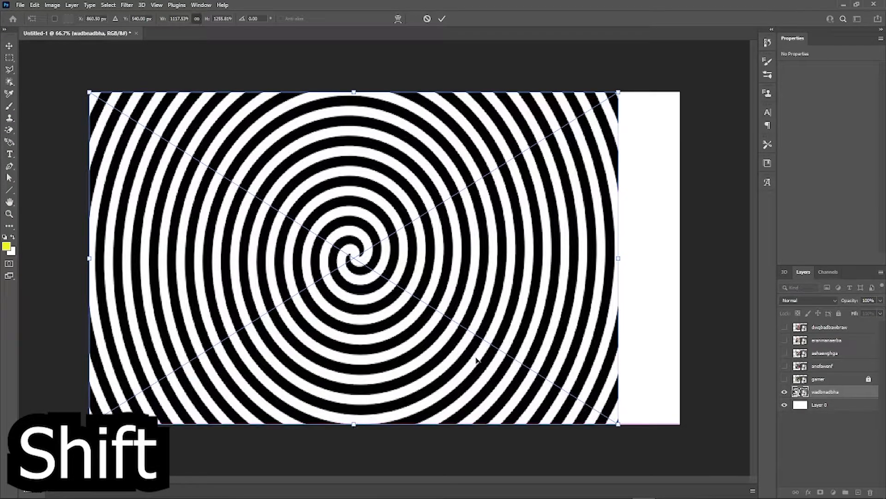
- Lock the spiral layer wadbnadbha and Layer 0 completely
{"action": "left_click", "coordinate": [839, 313]}
{"action": "left_click", "coordinate": [827, 405]}
{"action": "left_click", "coordinate": [838, 313]}
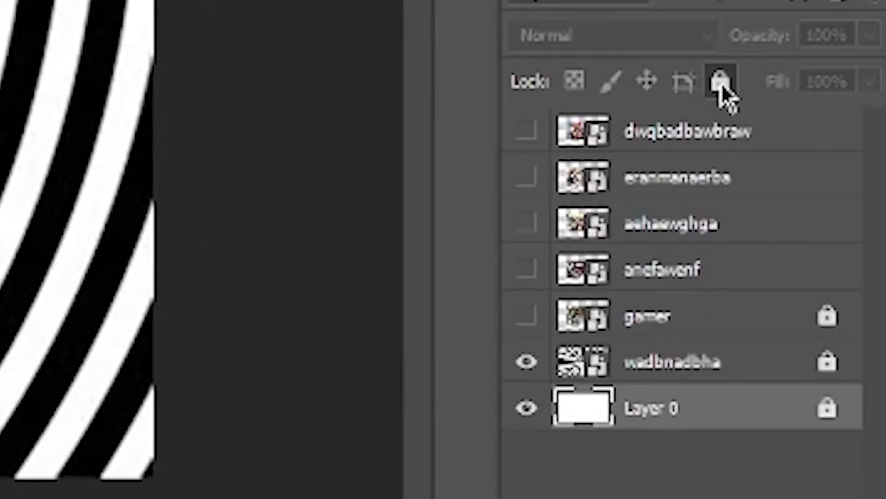
{"action": "left_click", "coordinate": [656, 365]}
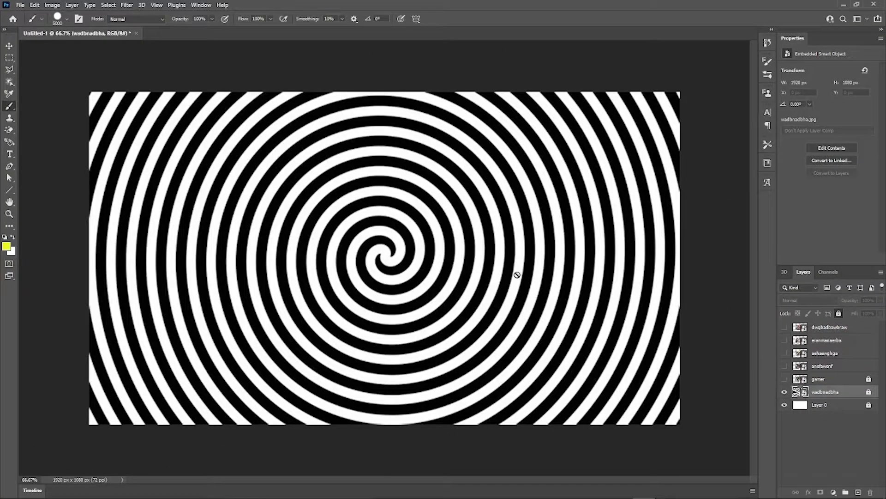
- Scale down the Overwatch Christmas Special image and place it in the canvas's upper-left corner
{"action": "left_click", "coordinate": [413, 280]}
{"action": "left_click", "coordinate": [465, 200]}
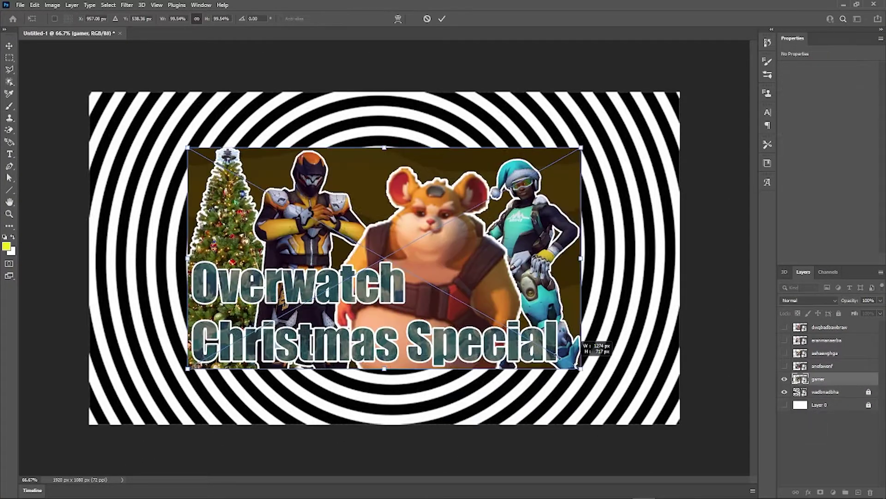
{"action": "left_click_drag", "start_coordinate": [613, 371], "coordinate": [427, 290]}
{"action": "mouse_move", "coordinate": [345, 240]}
{"action": "left_mouse_down"}
{"action": "mouse_move", "coordinate": [286, 196]}
{"action": "mouse_move", "coordinate": [253, 196]}
{"action": "left_mouse_up"}
{"action": "key", "text": "Return"}
{"action": "key", "text": "b"}
- Scale down the Helltaker Hero Review image and place it in the canvas's lower-left corner
{"action": "left_click", "coordinate": [849, 354]}
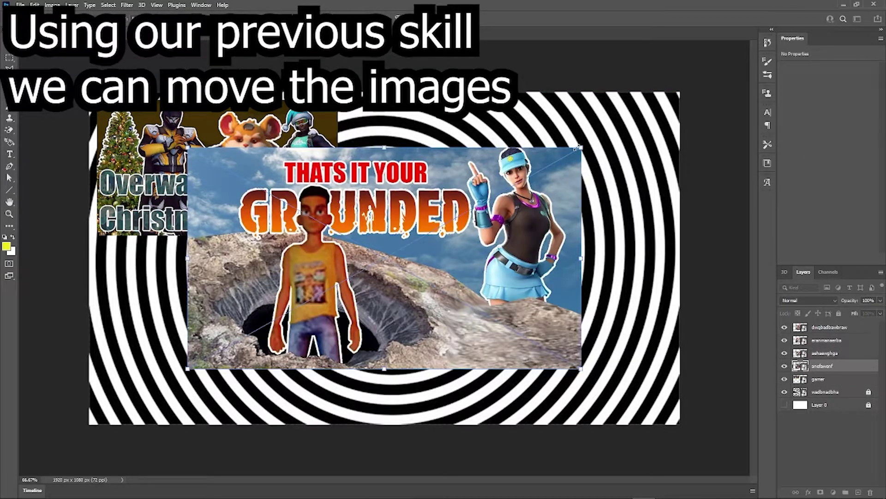
{"action": "left_click_drag", "start_coordinate": [295, 302], "coordinate": [217, 379]}
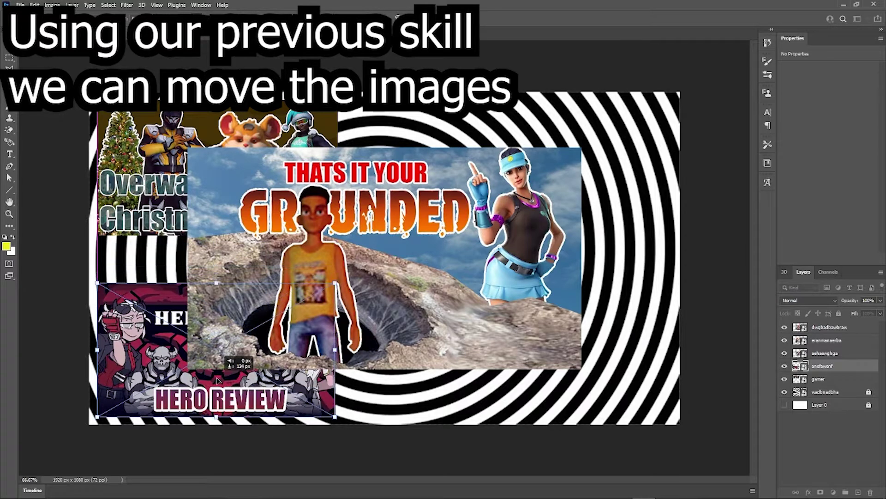
{"action": "key", "text": "Return"}
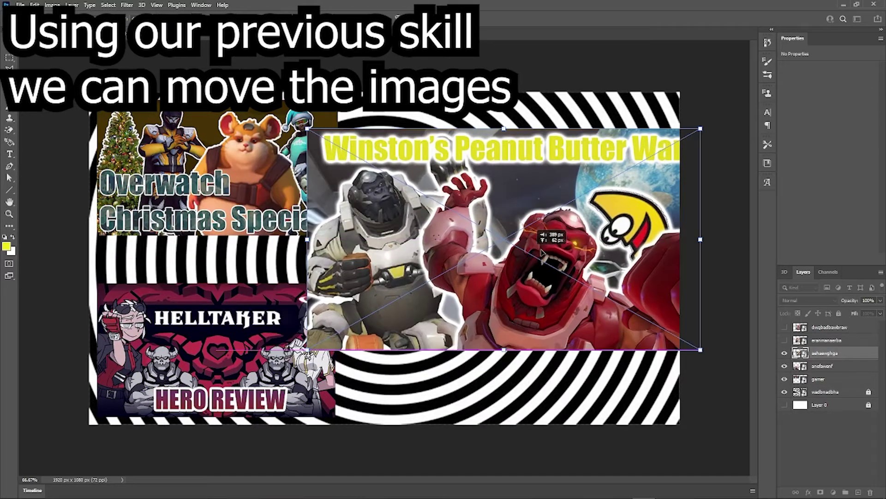
- Scale down the Winston's Peanut Butter War and KFC images and place them in the canvas's upper-right and lower-right corners
{"action": "left_click_drag", "start_coordinate": [307, 356], "coordinate": [424, 233]}
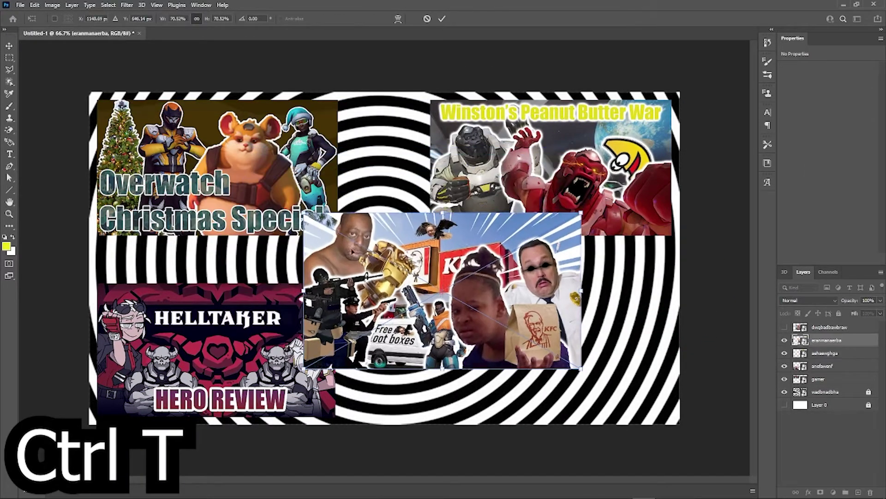
{"action": "left_click_drag", "start_coordinate": [439, 277], "coordinate": [480, 346]}
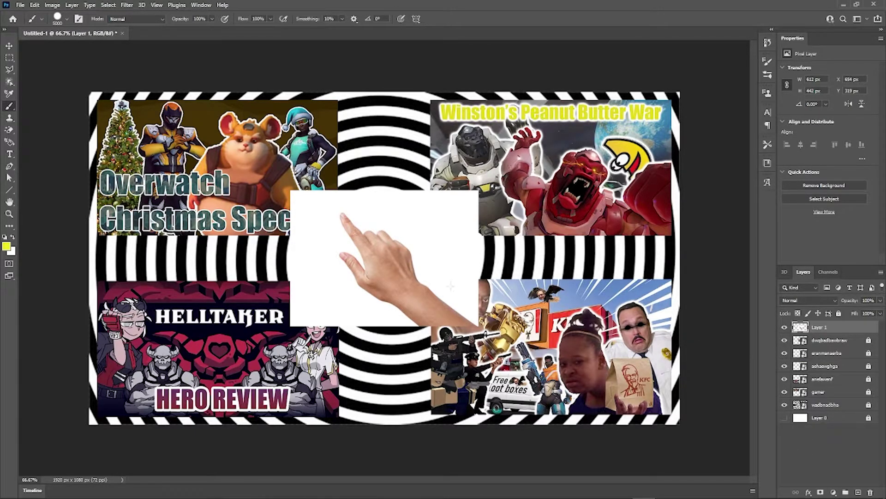
- Erase the white background around the hand on Layer 1 using the Magic Eraser Tool with a tolerance of 80
{"action": "key", "text": "e"}
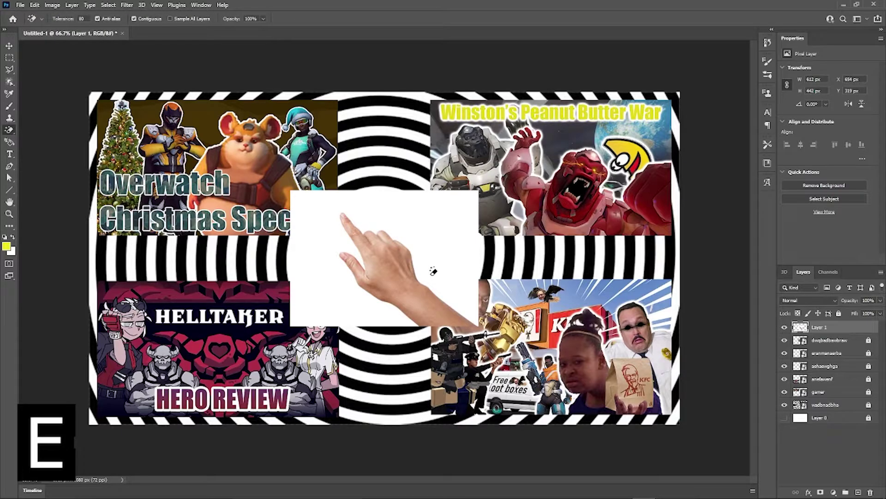
{"action": "right_click", "coordinate": [9, 130]}
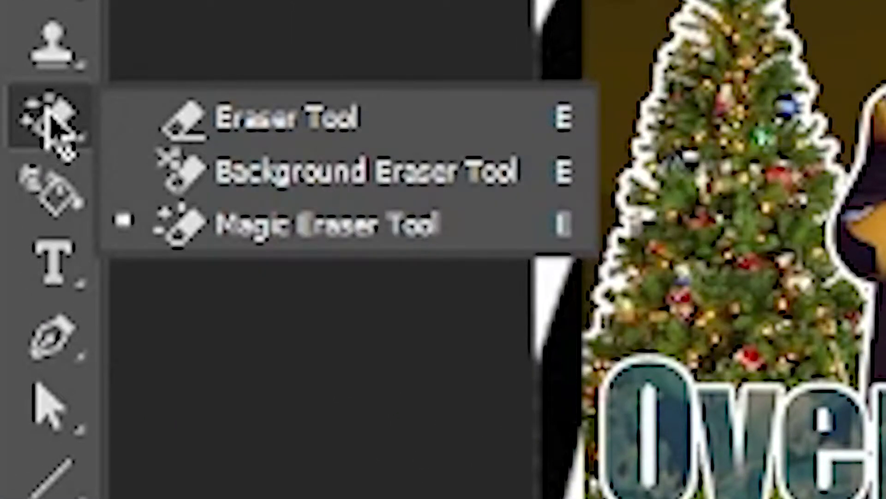
{"action": "left_click", "coordinate": [240, 240]}
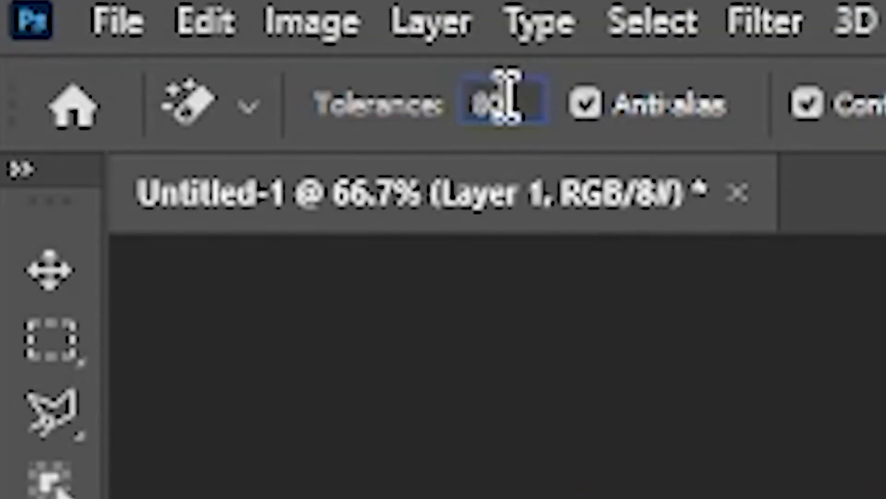
{"action": "left_click", "coordinate": [454, 99]}
{"action": "type", "text": "80"}
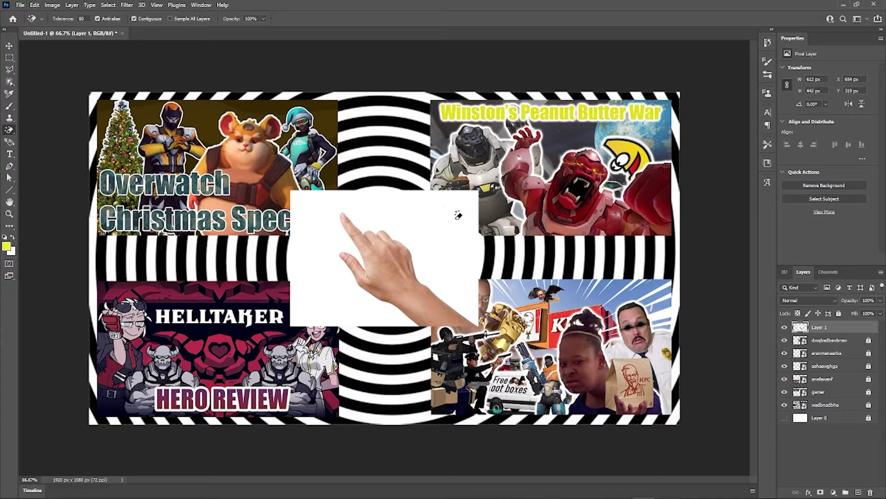
{"action": "left_click", "coordinate": [458, 215]}
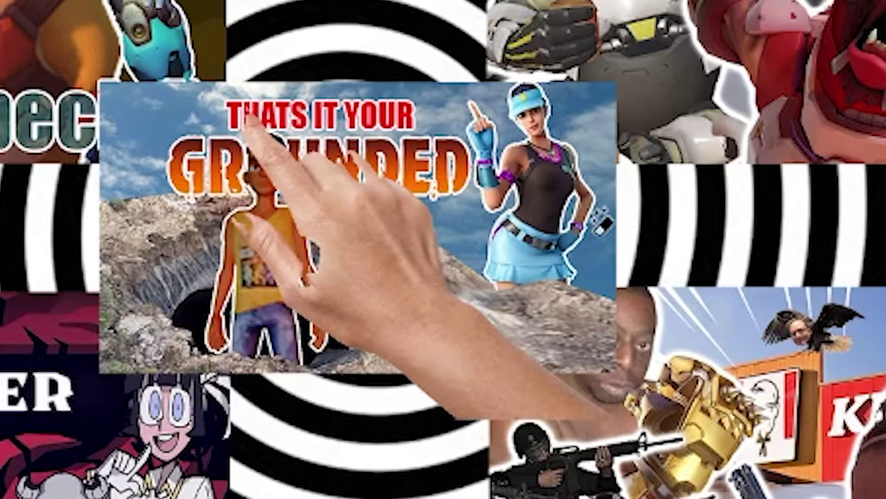
{"action": "left_click_drag", "start_coordinate": [602, 221], "coordinate": [557, 212]}
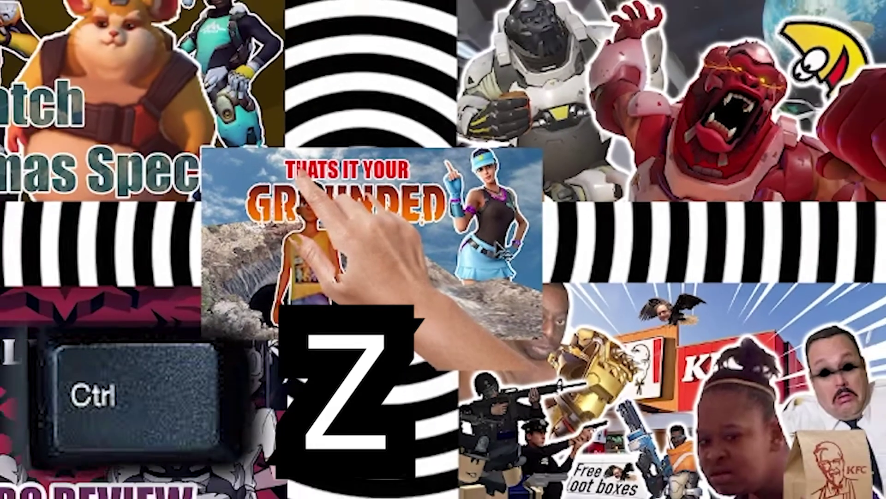
- Undo the background erasure around the hand and redo it with the Magic Eraser Tool at lower tolerances, starting at 51
{"action": "key", "text": "ctrl+z"}
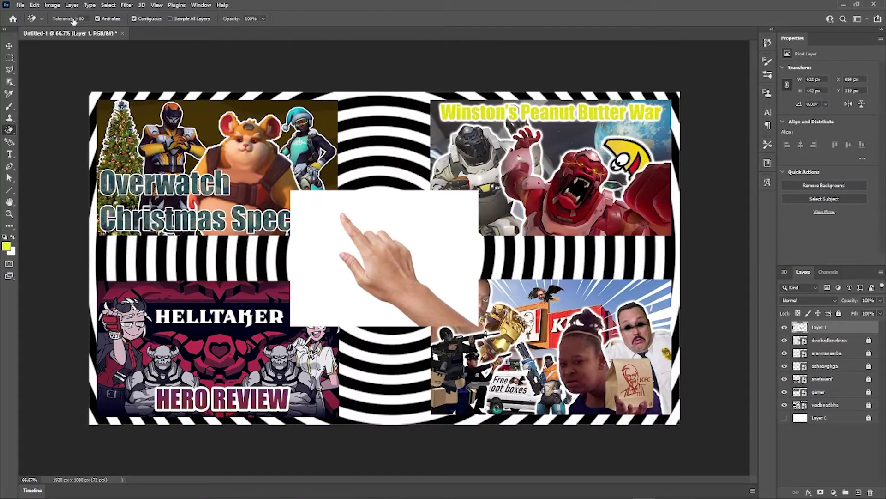
{"action": "left_click_drag", "start_coordinate": [73, 21], "coordinate": [56, 27]}
{"action": "left_click", "coordinate": [426, 228]}
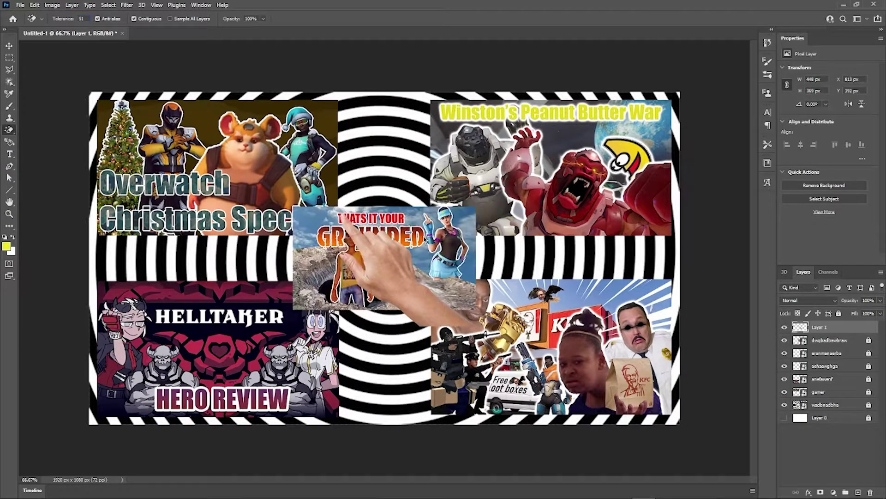
{"action": "key", "text": "ctrl+z"}
{"action": "left_click", "coordinate": [425, 245]}
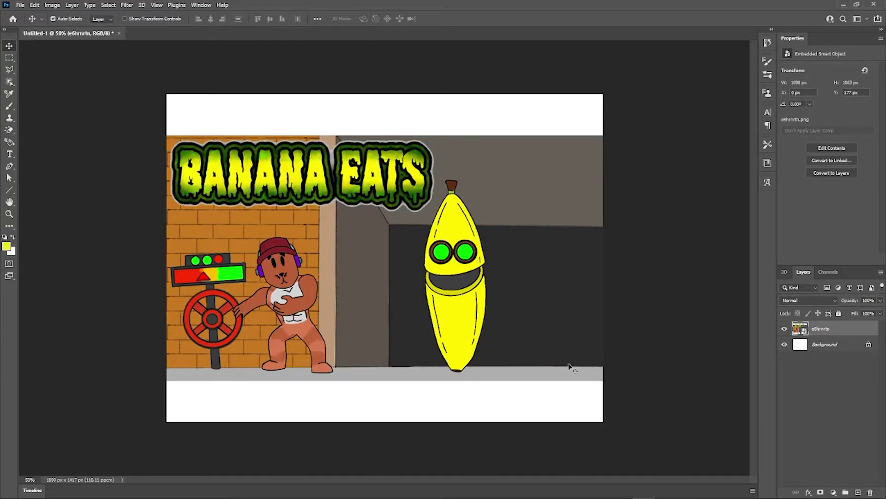
{"action": "key", "text": "e"}
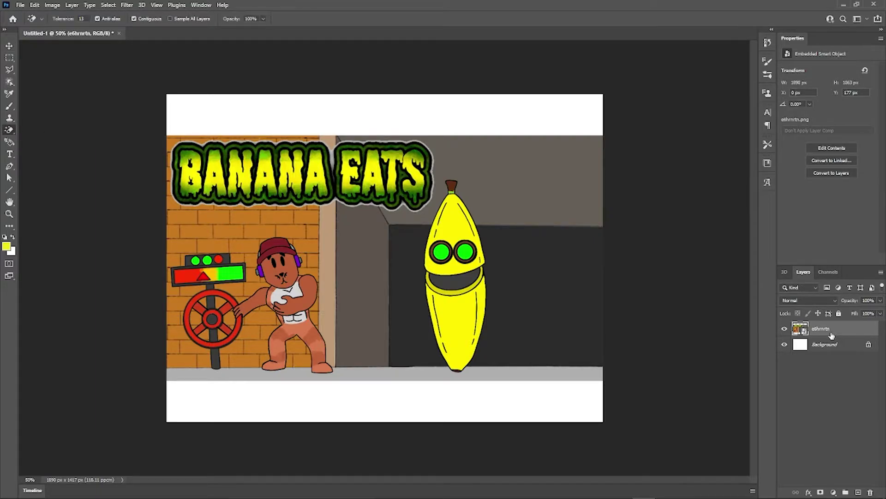
{"action": "right_click", "coordinate": [10, 130]}
{"action": "left_click", "coordinate": [11, 131]}
- Select a patch of grey background just right of the banana's stem with the freehand Lasso Tool
{"action": "left_click", "coordinate": [9, 70]}
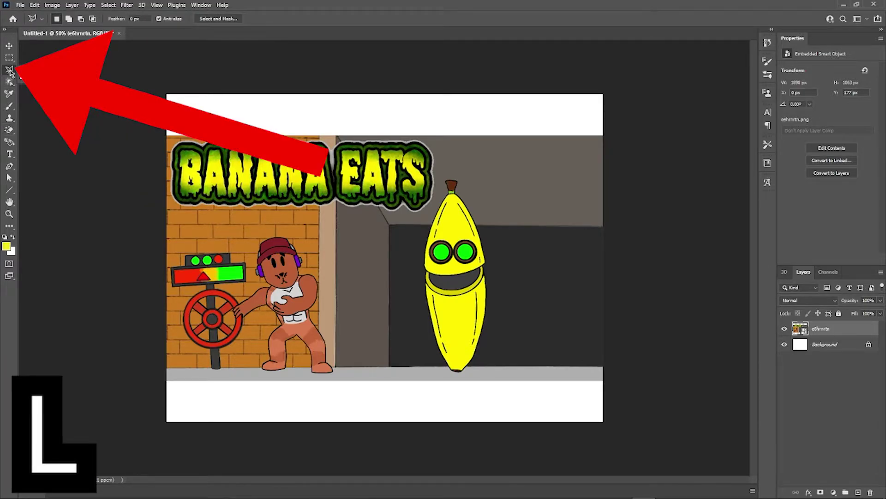
{"action": "scroll", "coordinate": [512, 229], "scroll_direction": "up", "scroll_amount": 5}
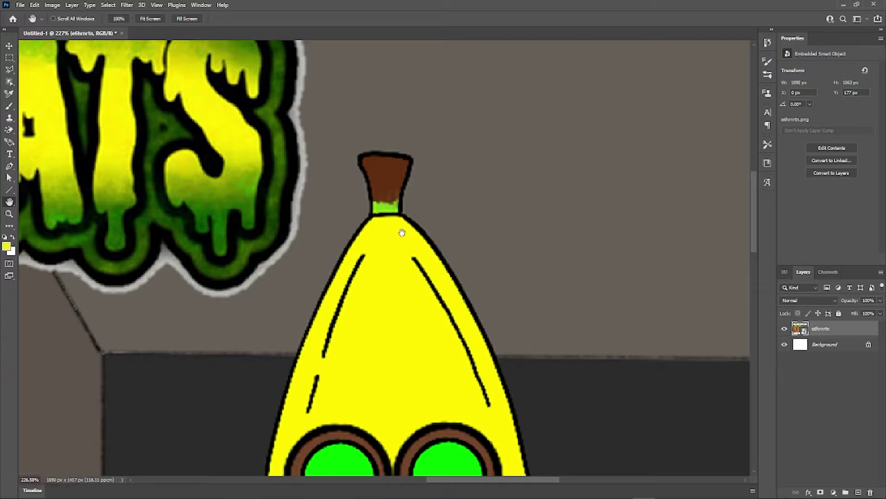
{"action": "mouse_move", "coordinate": [424, 240]}
{"action": "left_mouse_down"}
{"action": "mouse_move", "coordinate": [415, 240]}
{"action": "mouse_move", "coordinate": [436, 244]}
{"action": "left_mouse_up"}
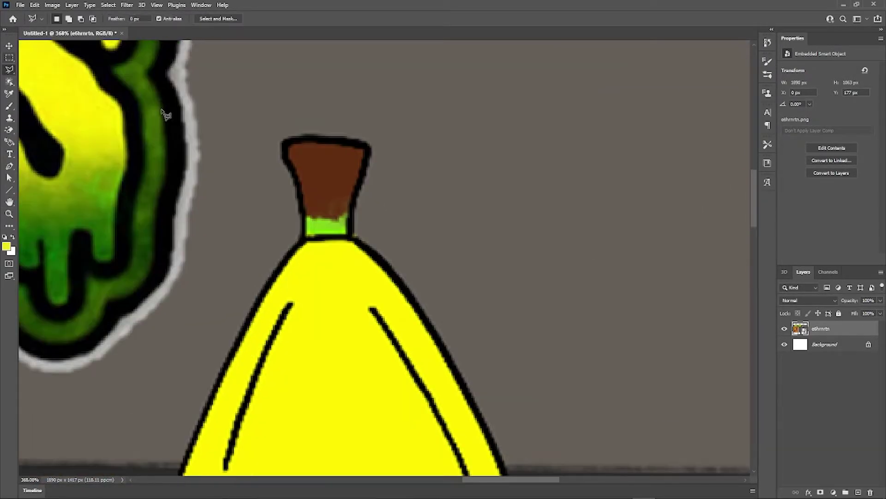
{"action": "key", "text": "shift+l"}
{"action": "mouse_move", "coordinate": [373, 153]}
{"action": "left_mouse_down"}
{"action": "mouse_move", "coordinate": [353, 235]}
{"action": "mouse_move", "coordinate": [368, 242]}
{"action": "mouse_move", "coordinate": [506, 243]}
{"action": "mouse_move", "coordinate": [500, 194]}
{"action": "left_mouse_up"}
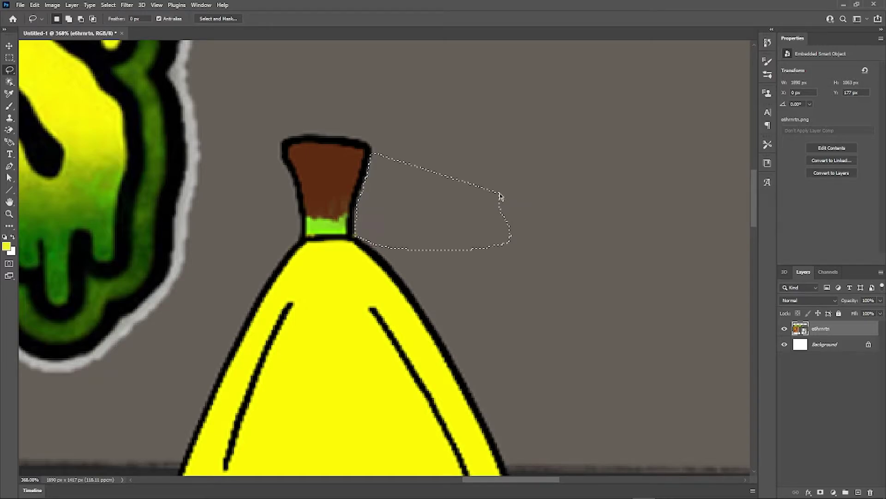
- Try to delete the selected background patch from the smart object layer
{"action": "key", "text": "Delete"}
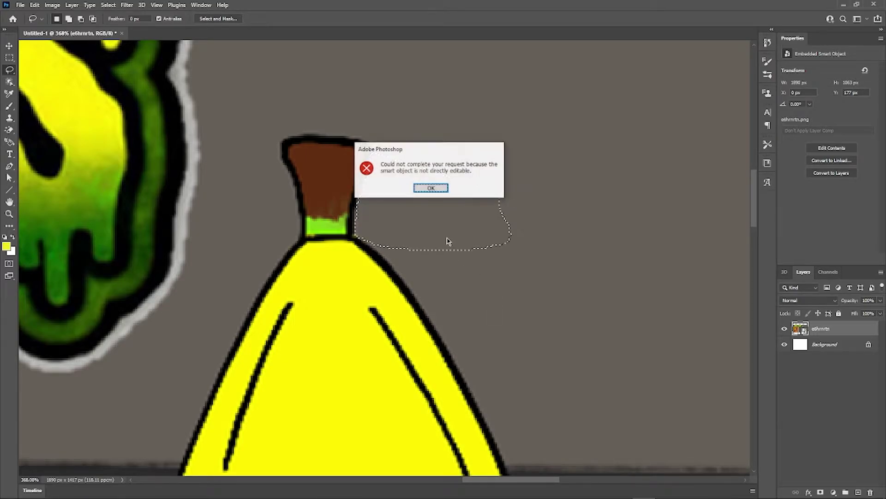
{"action": "left_click", "coordinate": [431, 189]}
{"action": "key", "text": "Delete"}
{"action": "left_click", "coordinate": [430, 188]}
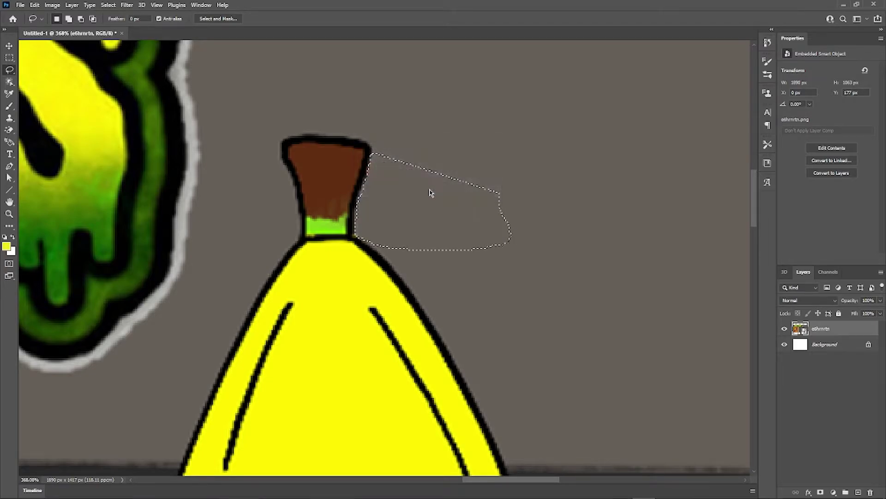
- Rasterize the banana image layer, erase the selected patch beside the stem with the Eraser Tool at size 5000, and deselect
{"action": "key", "text": "e"}
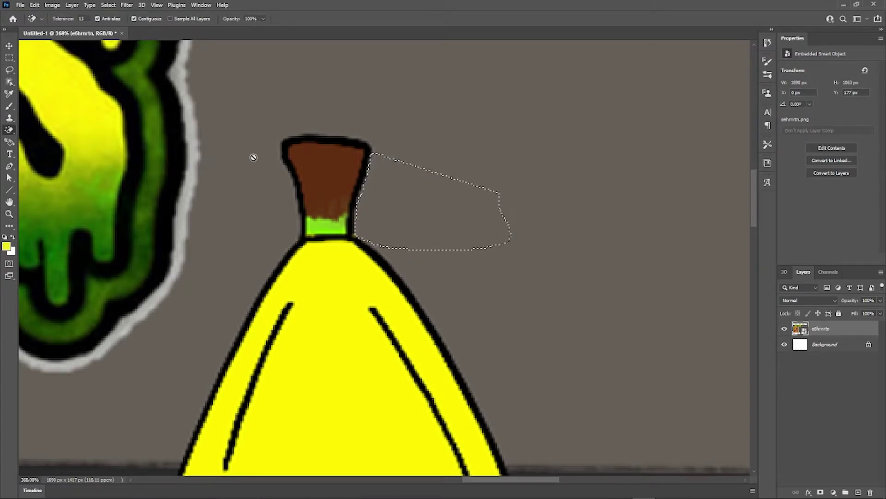
{"action": "right_click", "coordinate": [8, 130]}
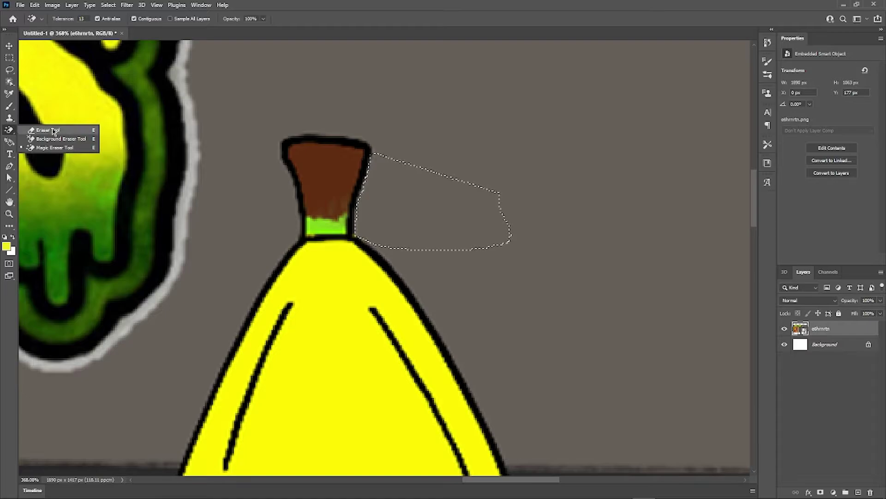
{"action": "left_click", "coordinate": [42, 130]}
{"action": "left_click", "coordinate": [67, 18]}
{"action": "left_click_drag", "start_coordinate": [73, 45], "coordinate": [134, 52]}
{"action": "left_click", "coordinate": [194, 58]}
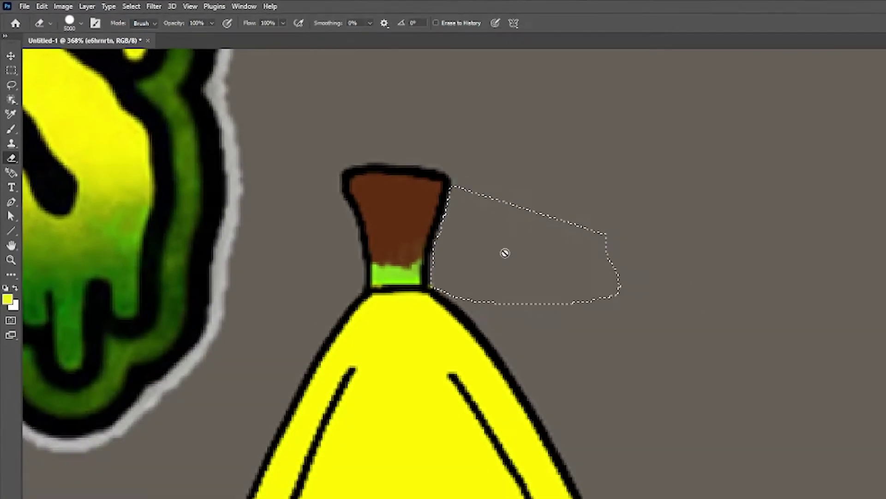
{"action": "left_click", "coordinate": [416, 207]}
{"action": "left_click", "coordinate": [425, 195]}
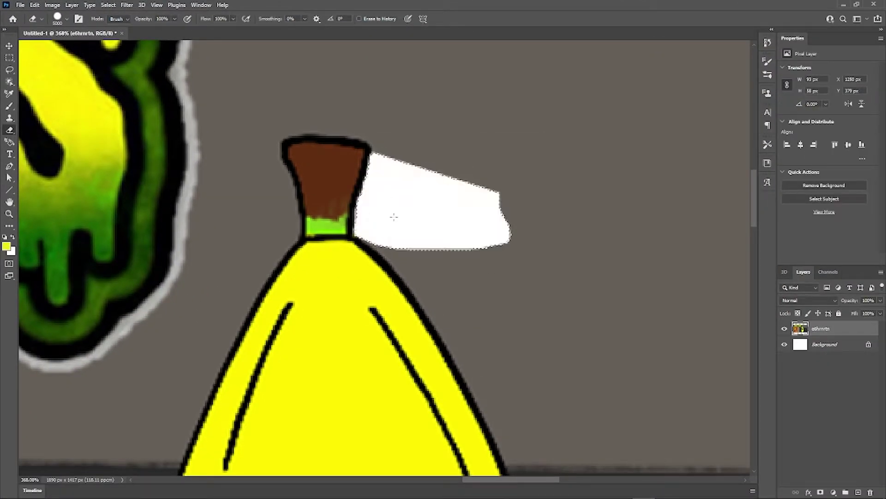
{"action": "left_click", "coordinate": [8, 83]}
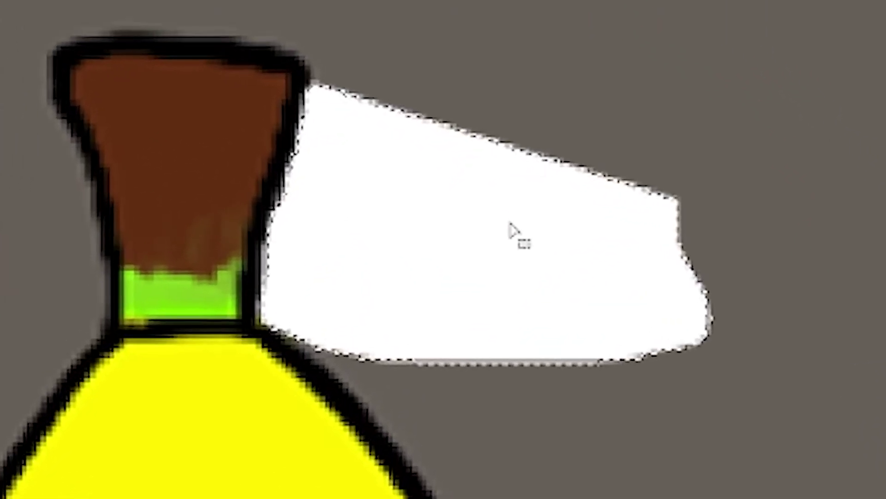
{"action": "left_click", "coordinate": [518, 233]}
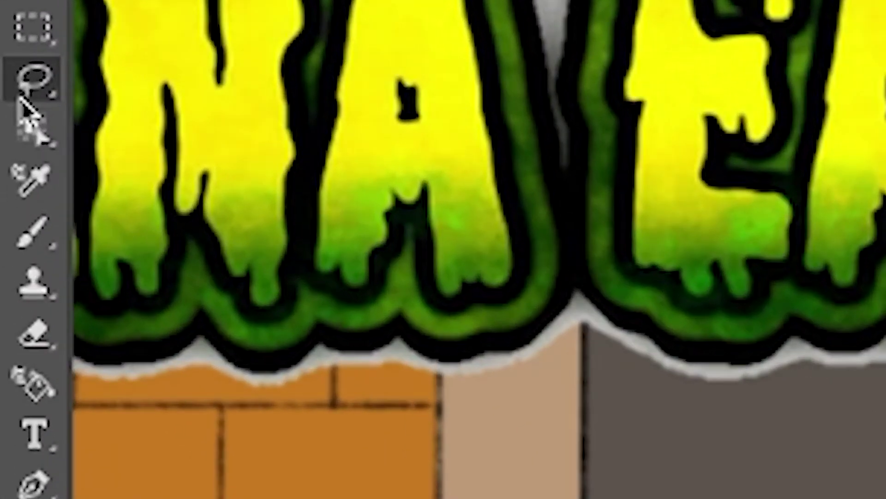
- Outline the background along the banana's upper-right edge with the Polygonal Lasso Tool, delete it and deselect
{"action": "right_click", "coordinate": [25, 85]}
{"action": "left_click", "coordinate": [126, 118]}
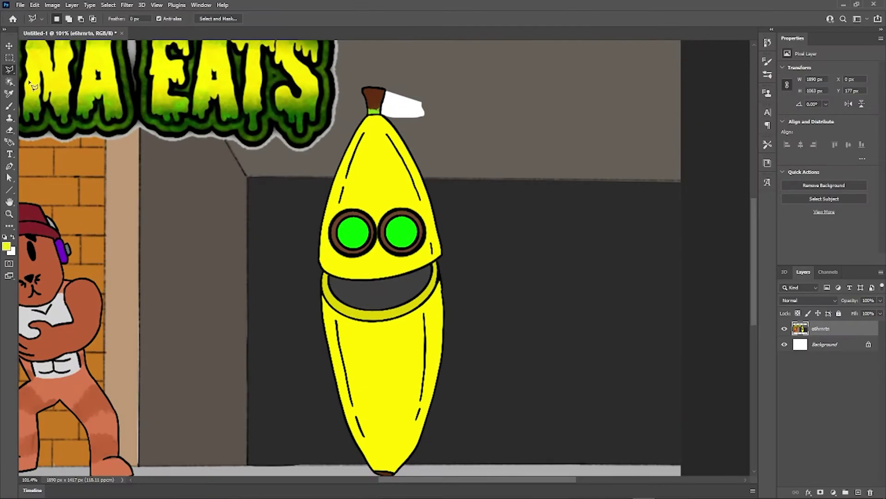
{"action": "mouse_move", "coordinate": [487, 118]}
{"action": "left_mouse_down"}
{"action": "mouse_move", "coordinate": [485, 143]}
{"action": "mouse_move", "coordinate": [471, 148]}
{"action": "left_mouse_up"}
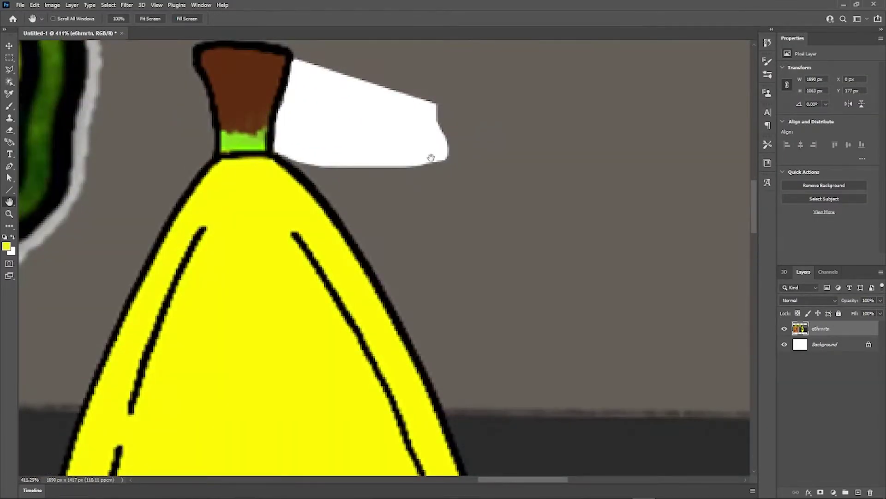
{"action": "left_click", "coordinate": [274, 153]}
{"action": "left_click", "coordinate": [313, 182]}
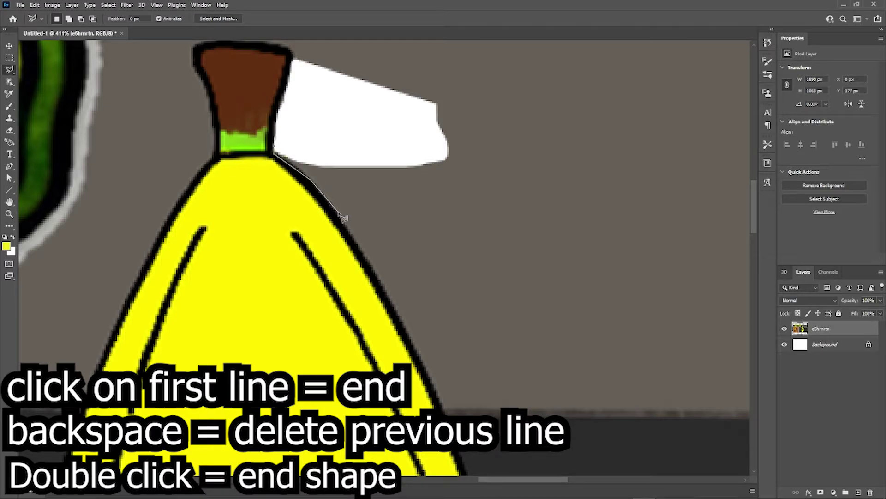
{"action": "left_click", "coordinate": [339, 213]}
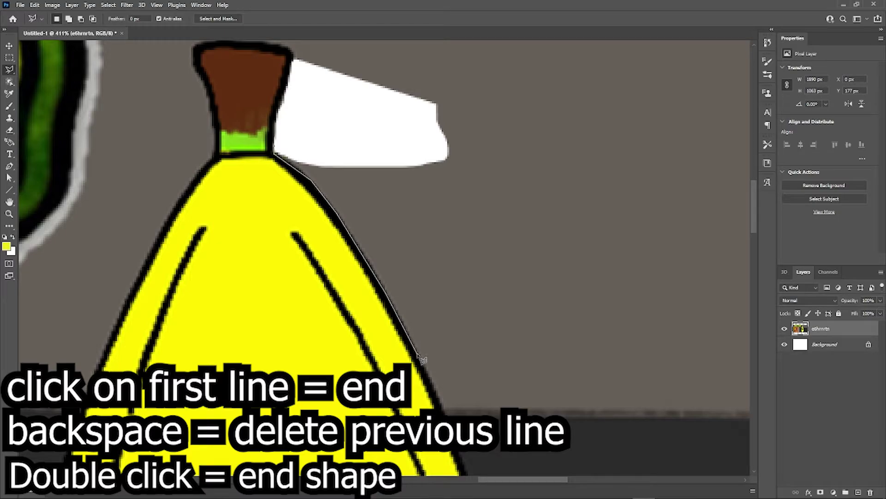
{"action": "left_click", "coordinate": [418, 354]}
{"action": "left_click", "coordinate": [647, 159]}
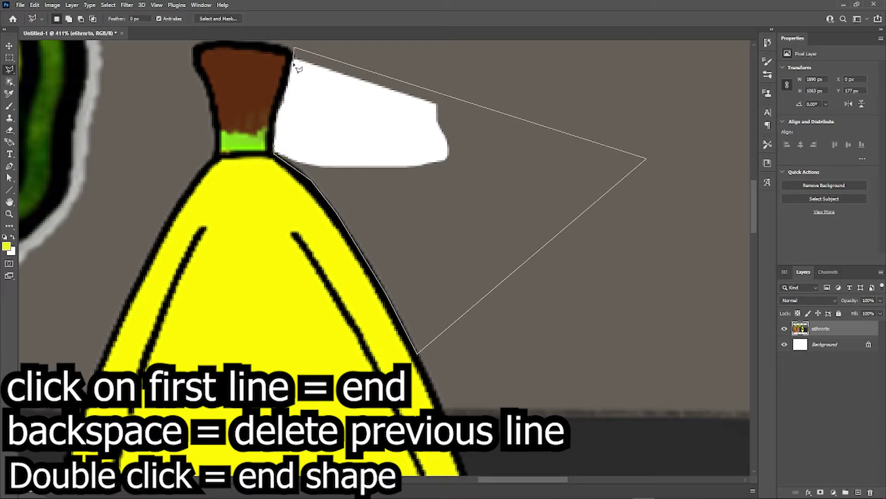
{"action": "double_click", "coordinate": [292, 111]}
{"action": "key", "text": "Delete"}
{"action": "key", "text": "ctrl+d"}
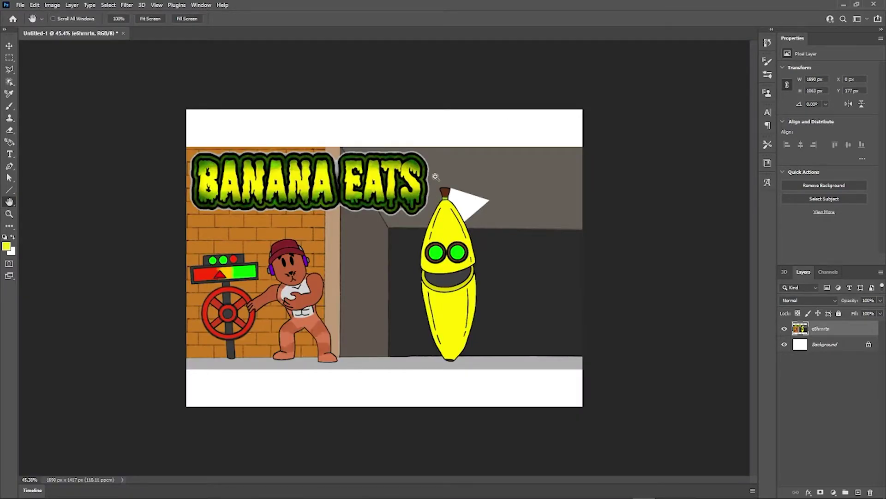
{"action": "scroll", "coordinate": [436, 176], "scroll_direction": "up", "scroll_amount": 3}
{"action": "key", "text": "l"}
{"action": "left_click", "coordinate": [360, 287]}
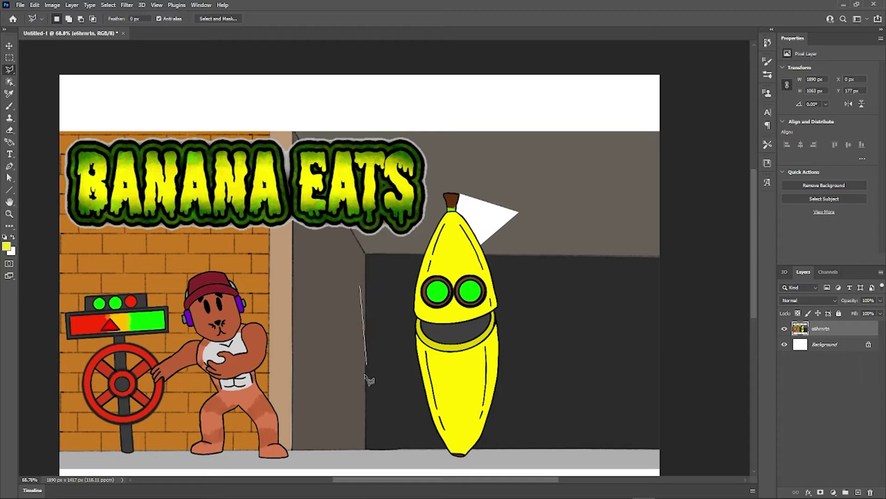
{"action": "left_click", "coordinate": [358, 377]}
{"action": "left_click", "coordinate": [303, 375]}
{"action": "left_click", "coordinate": [303, 278]}
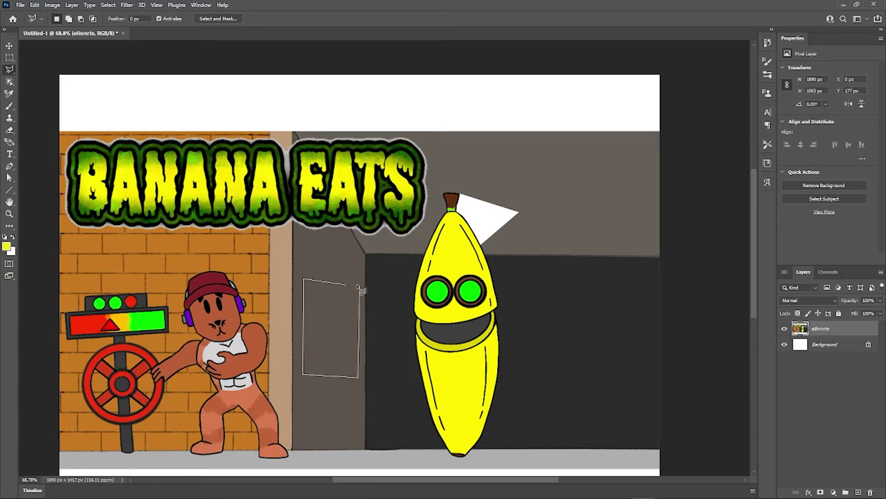
{"action": "left_click", "coordinate": [353, 285]}
{"action": "left_click", "coordinate": [270, 253]}
{"action": "left_click", "coordinate": [275, 419]}
{"action": "left_click", "coordinate": [430, 403]}
{"action": "left_click", "coordinate": [430, 226]}
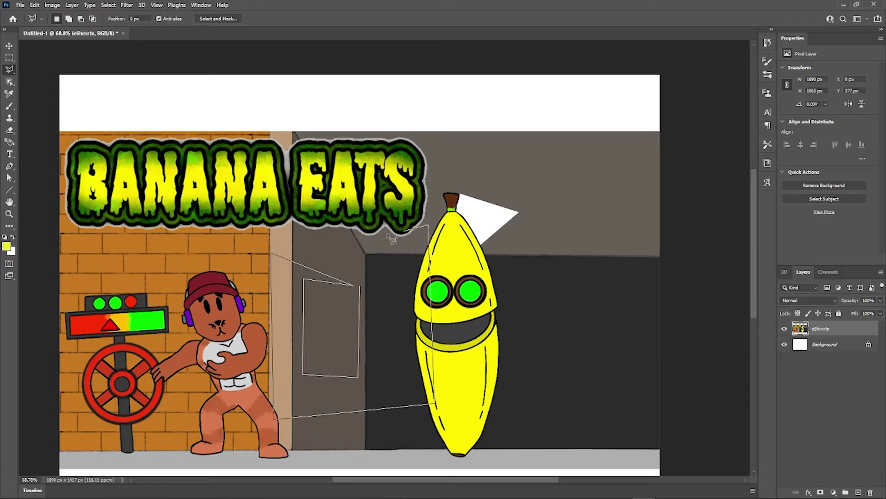
{"action": "left_click", "coordinate": [290, 252]}
{"action": "key", "text": "Escape"}
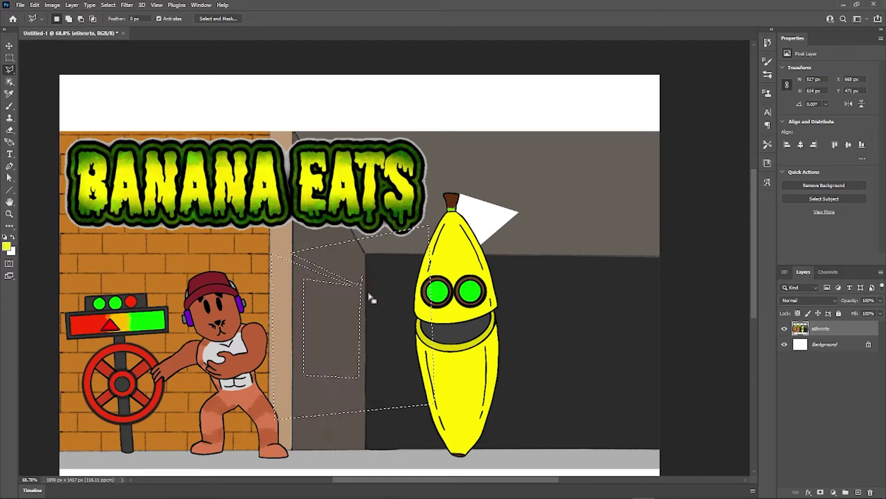
- Select a roughly rectangular area on the grey wall between the bear and the banana with the Polygonal Lasso Tool
{"action": "left_click", "coordinate": [308, 279]}
{"action": "left_click", "coordinate": [357, 280]}
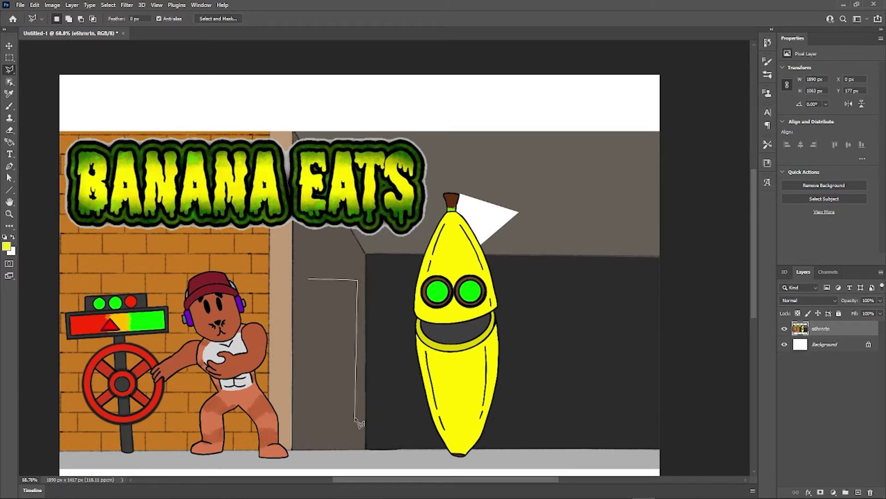
{"action": "left_click", "coordinate": [359, 365]}
{"action": "left_click", "coordinate": [309, 365]}
{"action": "left_click", "coordinate": [308, 279]}
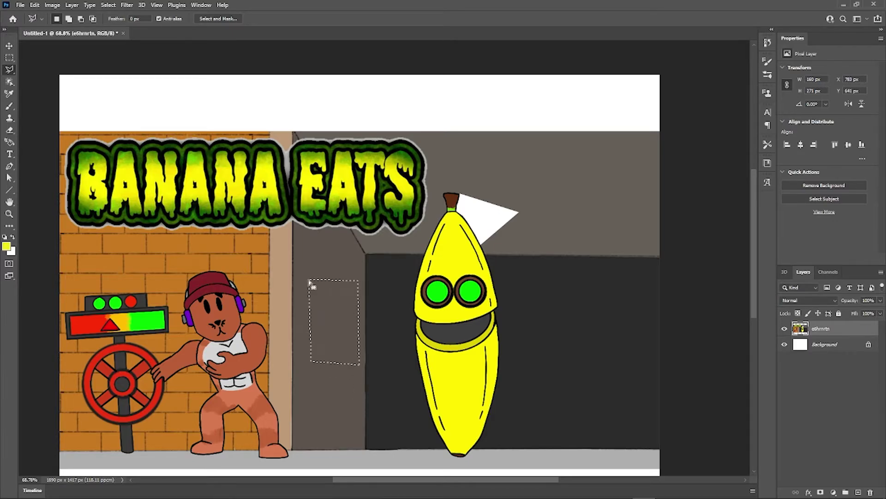
- Invert the selection and delete everything outside the rectangular area on the grey wall
{"action": "right_click", "coordinate": [324, 306]}
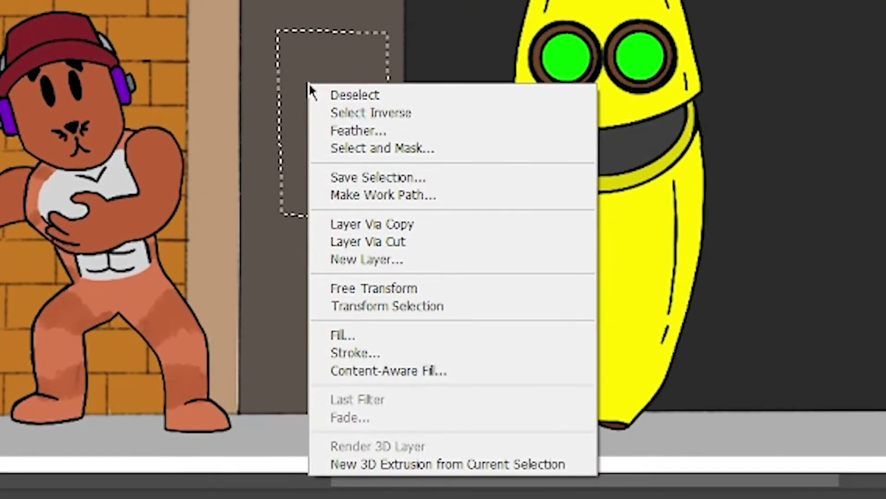
{"action": "left_click", "coordinate": [370, 116]}
{"action": "right_click", "coordinate": [353, 109]}
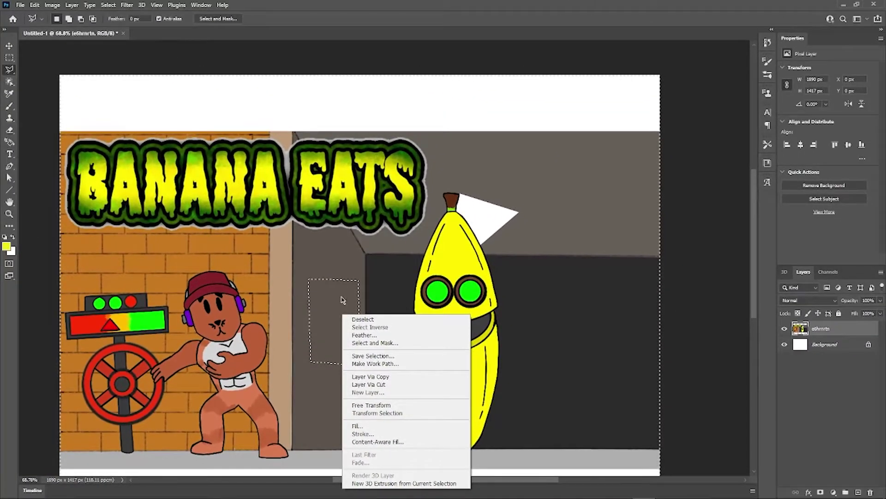
{"action": "left_click", "coordinate": [367, 177]}
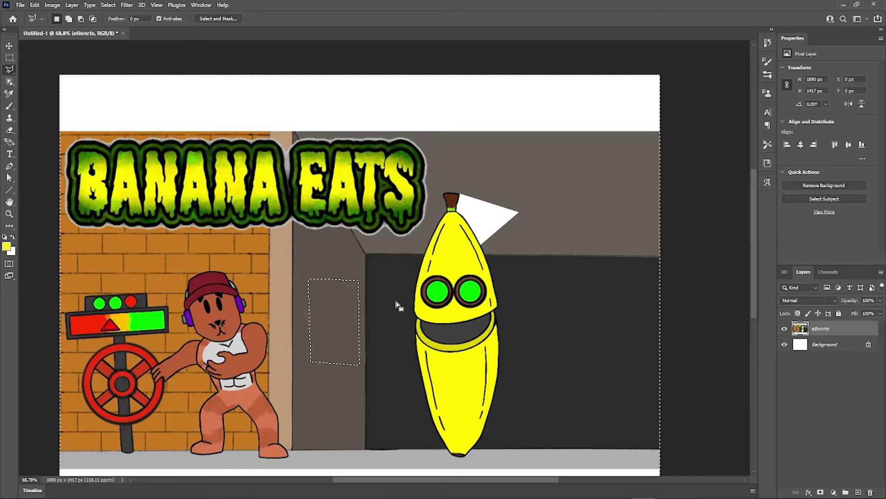
{"action": "key", "text": "Delete"}
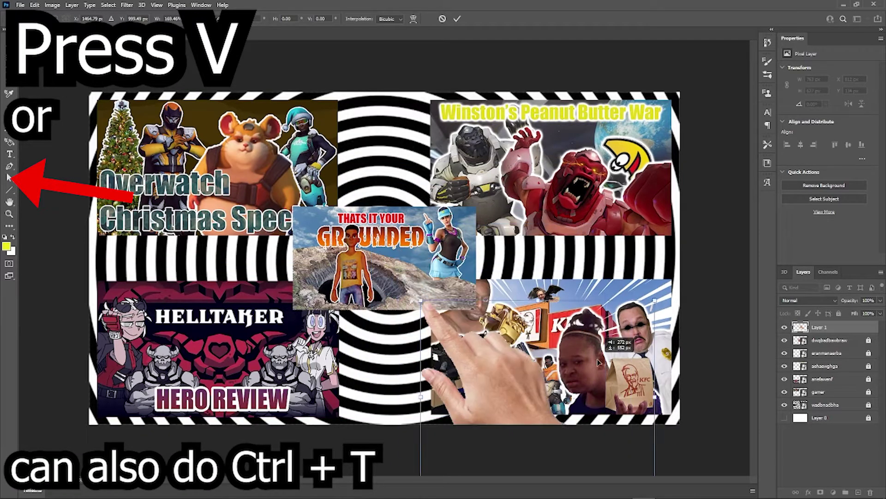
- In the spiral composition, position the enlarged hand at the canvas's lower edge with its fingertip over the Grounded image
{"action": "left_click_drag", "start_coordinate": [599, 362], "coordinate": [455, 260]}
{"action": "left_click_drag", "start_coordinate": [522, 245], "coordinate": [683, 293]}
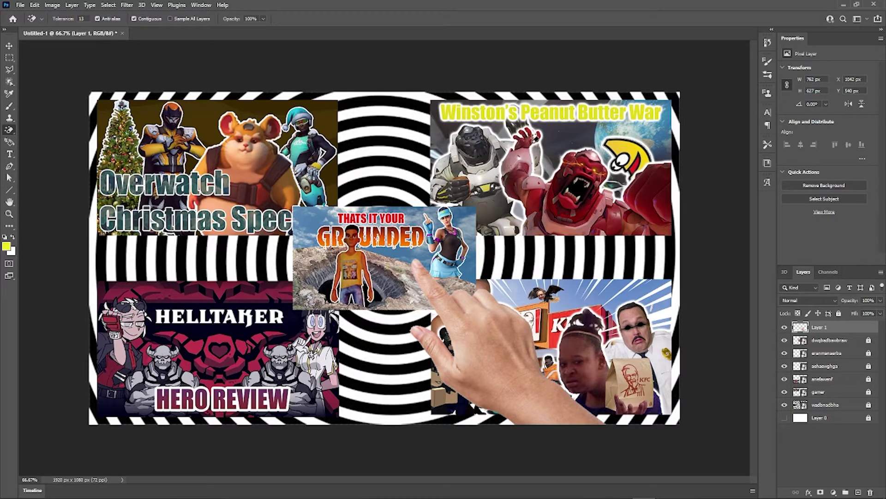
- Add a white Outer Glow at 100% opacity to the hand layer, increasing its size until it outlines the hand
{"action": "key", "text": "v"}
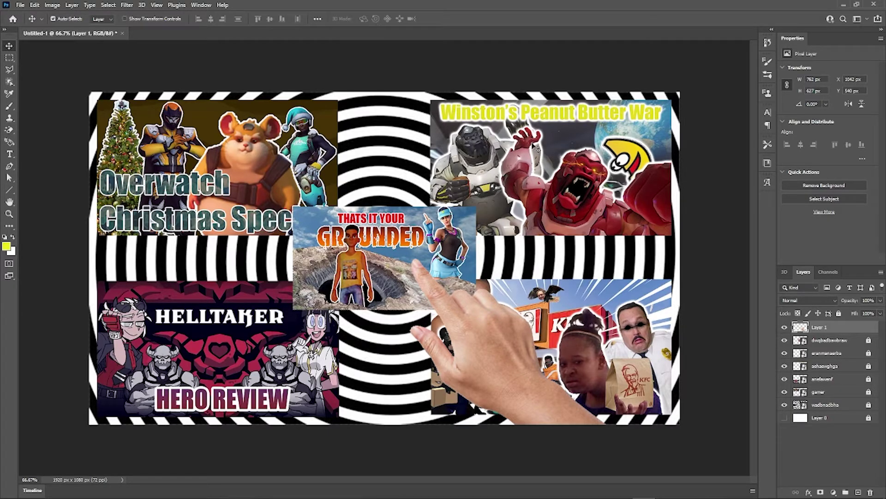
{"action": "right_click", "coordinate": [818, 327]}
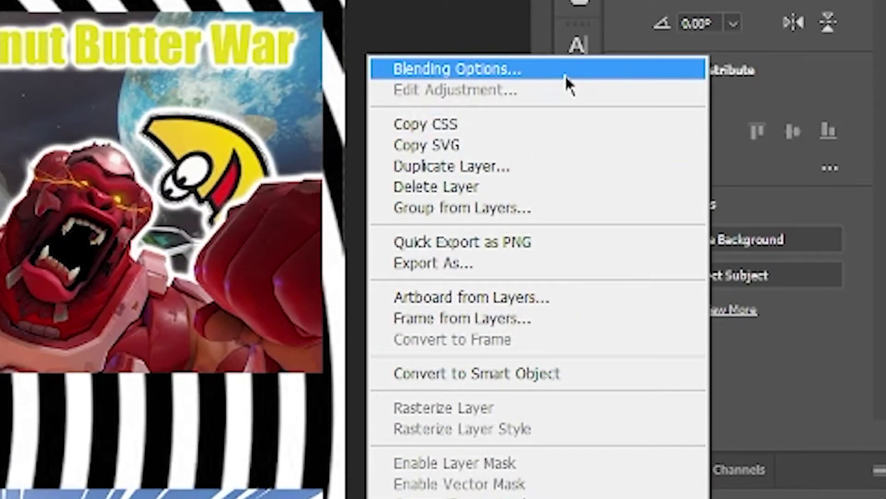
{"action": "left_click", "coordinate": [566, 75]}
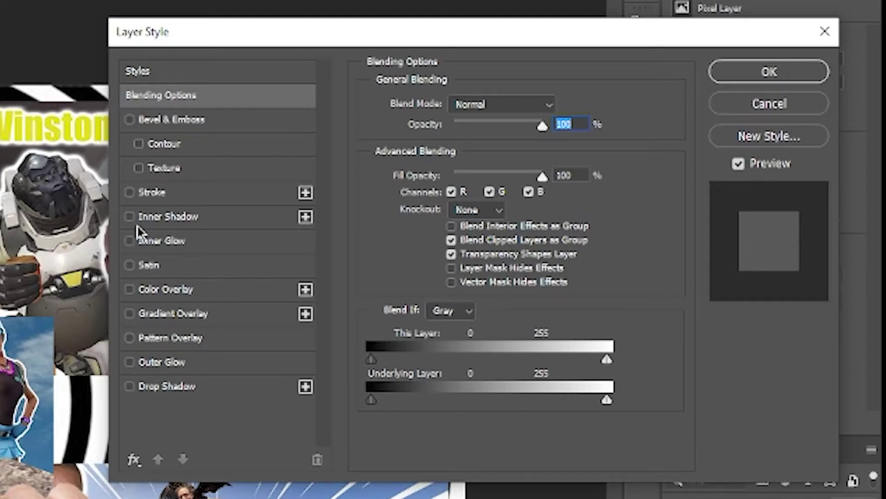
{"action": "left_click", "coordinate": [129, 361]}
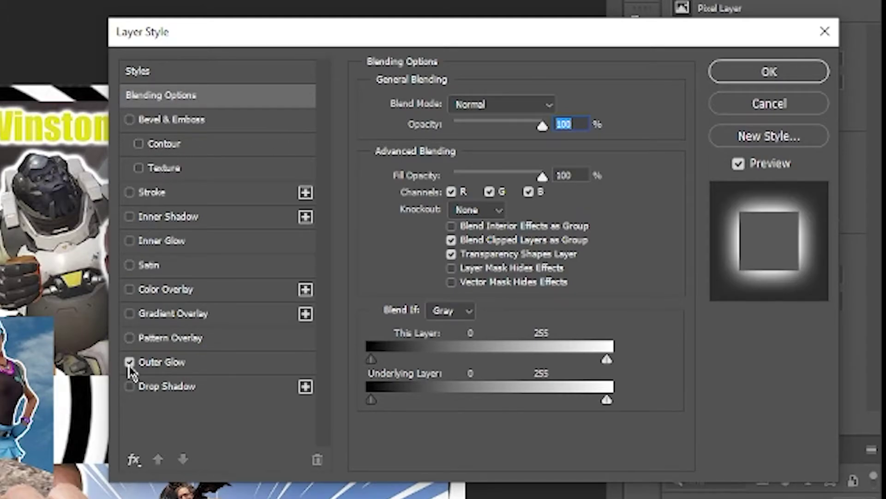
{"action": "left_click", "coordinate": [162, 361]}
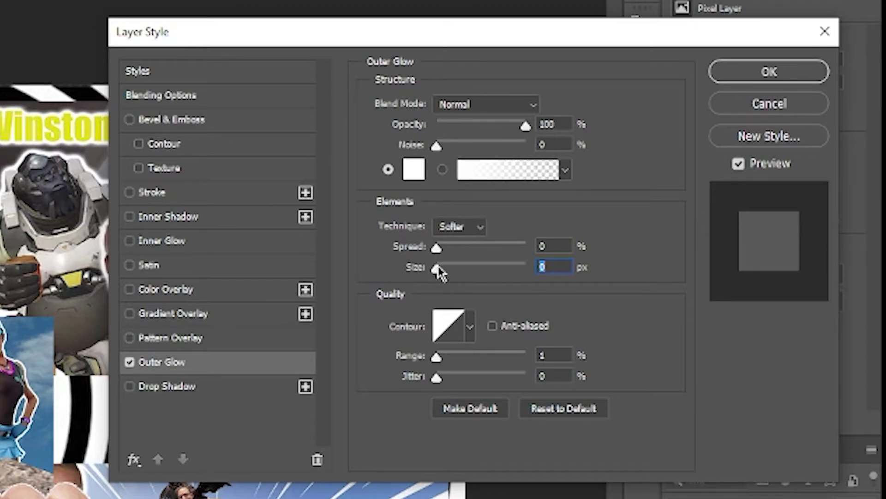
{"action": "left_click_drag", "start_coordinate": [439, 267], "coordinate": [450, 267]}
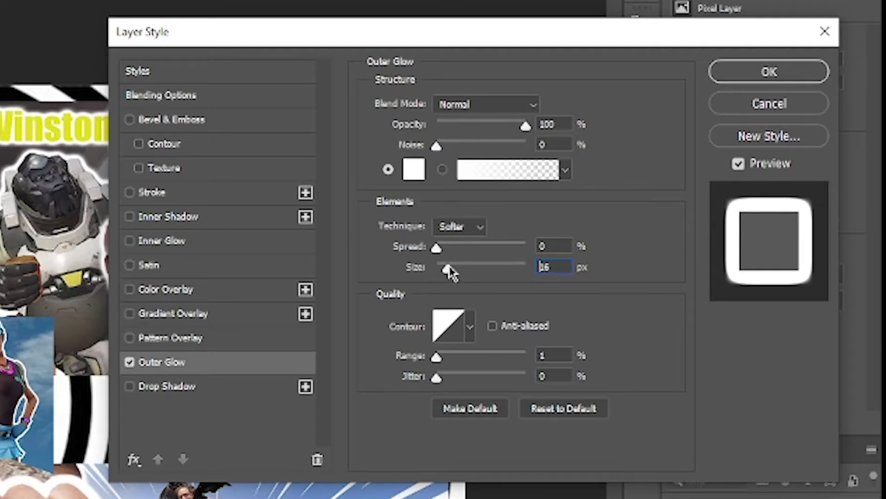
{"action": "left_click", "coordinate": [441, 368]}
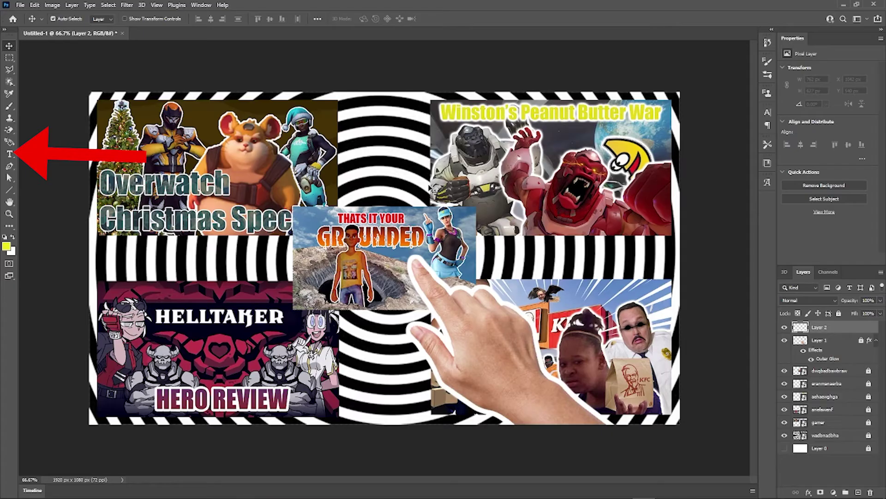
- Add the text "EPIC THUMBNAILS" over the Overwatch Christmas image and set its font to Arial Black
{"action": "key", "text": "t"}
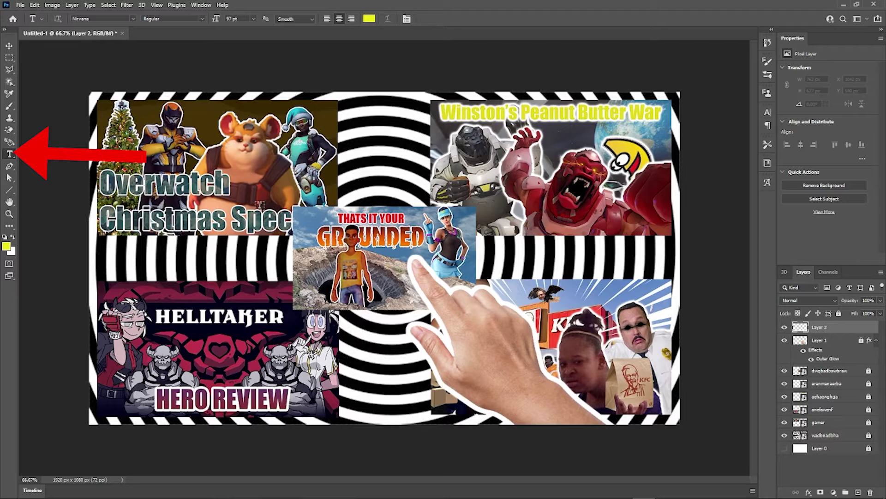
{"action": "left_click", "coordinate": [287, 189]}
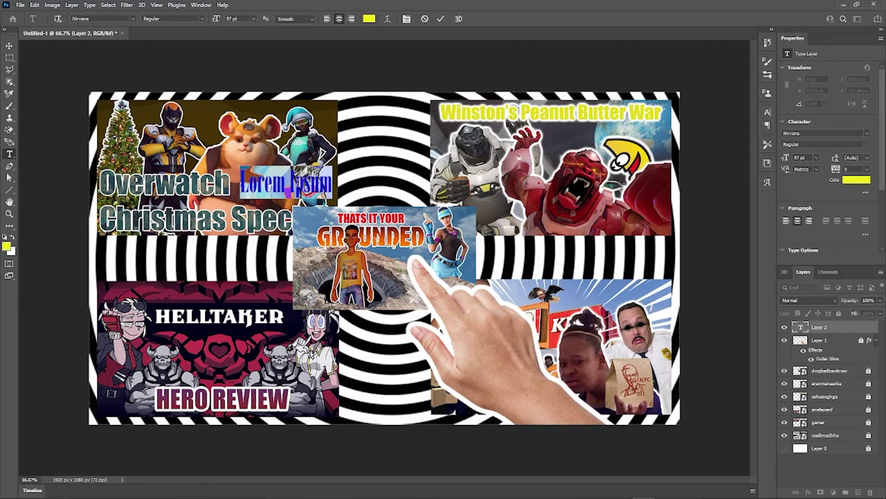
{"action": "type", "text": "EPIC THU"}
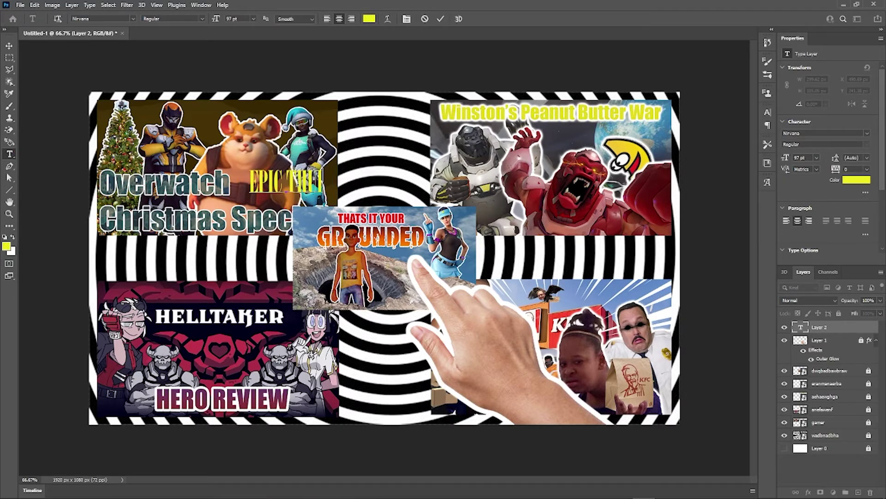
{"action": "type", "text": "MBNAILS"}
{"action": "key", "text": "ctrl+a"}
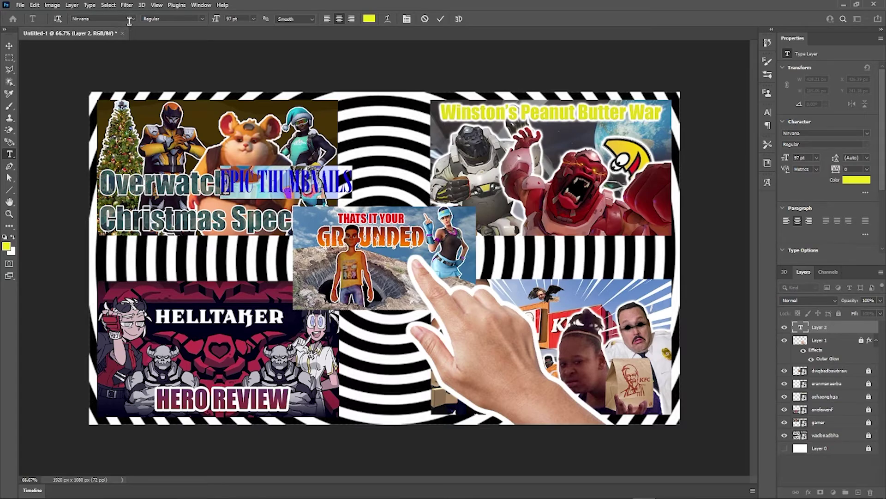
{"action": "left_click", "coordinate": [132, 19]}
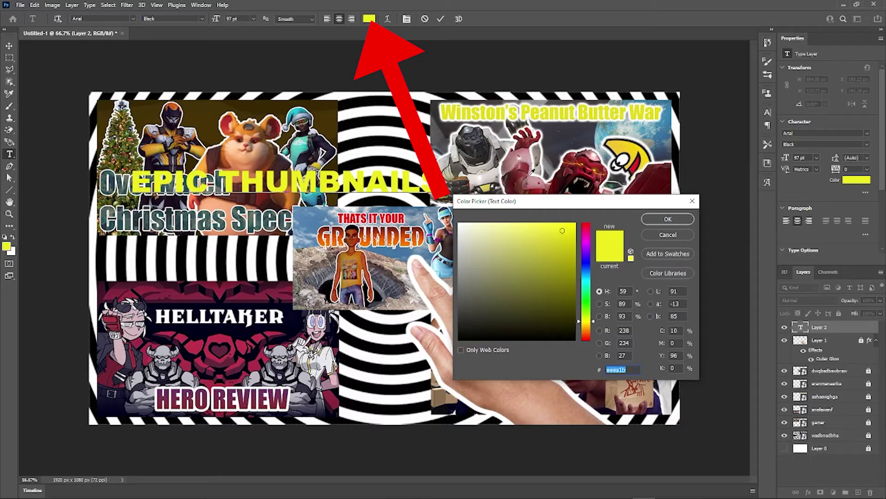
- Try black (000000) for the EPIC THUMBNAILS text, replace it with a bright red and commit the text
{"action": "type", "text": "000000"}
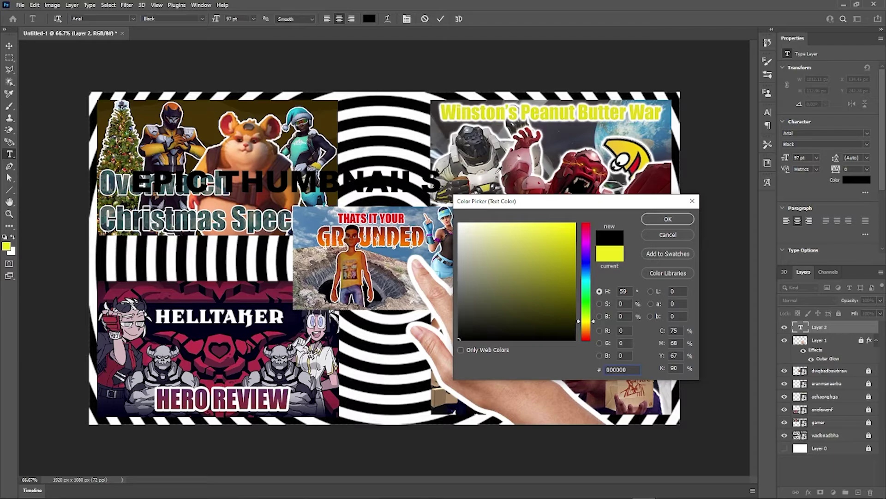
{"action": "left_click_drag", "start_coordinate": [606, 163], "coordinate": [596, 159]}
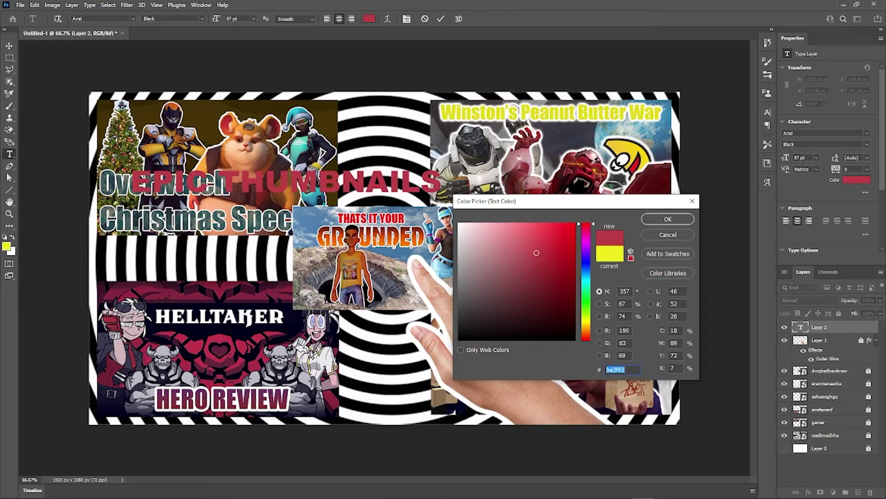
{"action": "key", "text": "Return"}
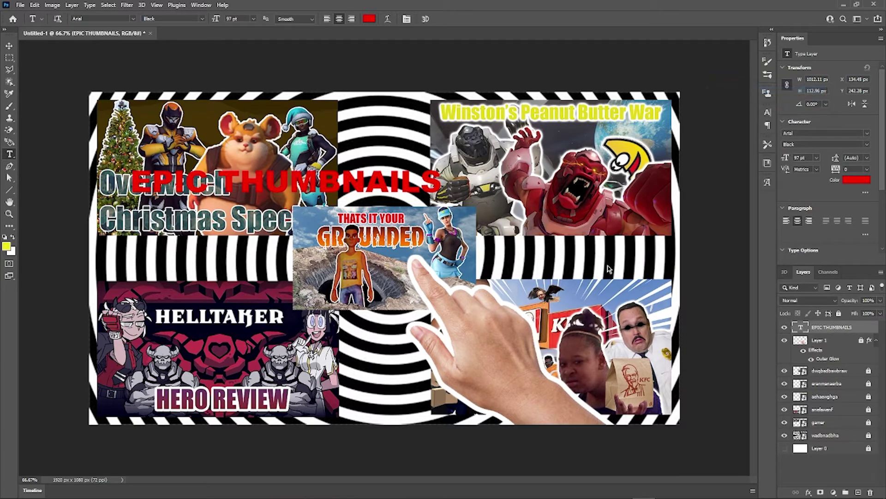
- Apply a white Outer Glow to the EPIC THUMBNAILS text layer
{"action": "double_click", "coordinate": [850, 327]}
{"action": "left_click", "coordinate": [514, 229]}
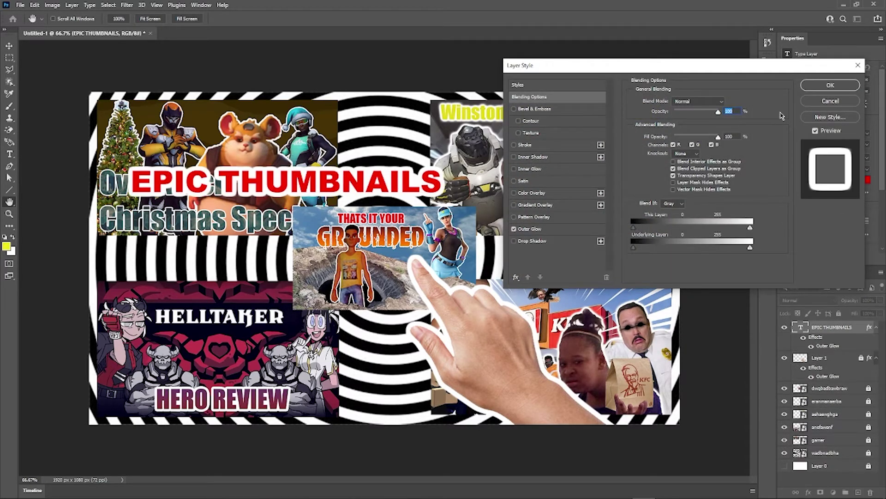
{"action": "left_click", "coordinate": [829, 85]}
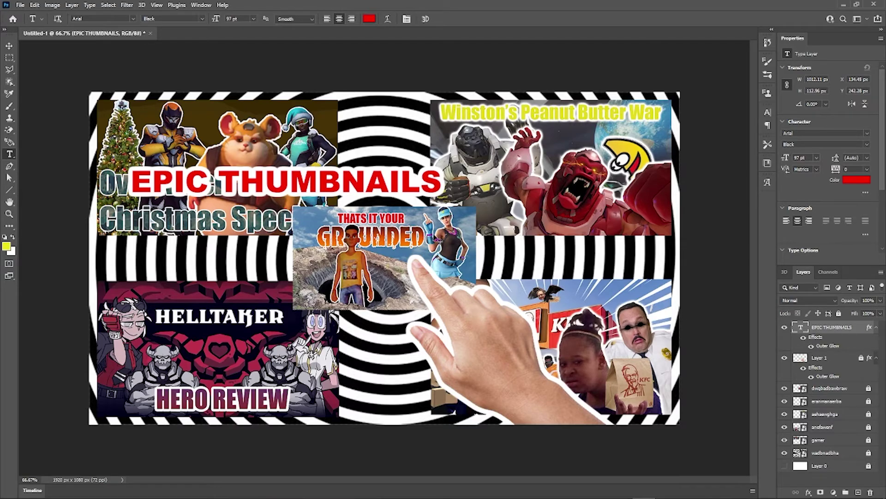
- Stretch the EPIC THUMBNAILS text to about 1884 x 189 px across the canvas's upper edge and lock its layer
{"action": "key", "text": "ctrl+t"}
{"action": "left_click_drag", "start_coordinate": [411, 187], "coordinate": [674, 165]}
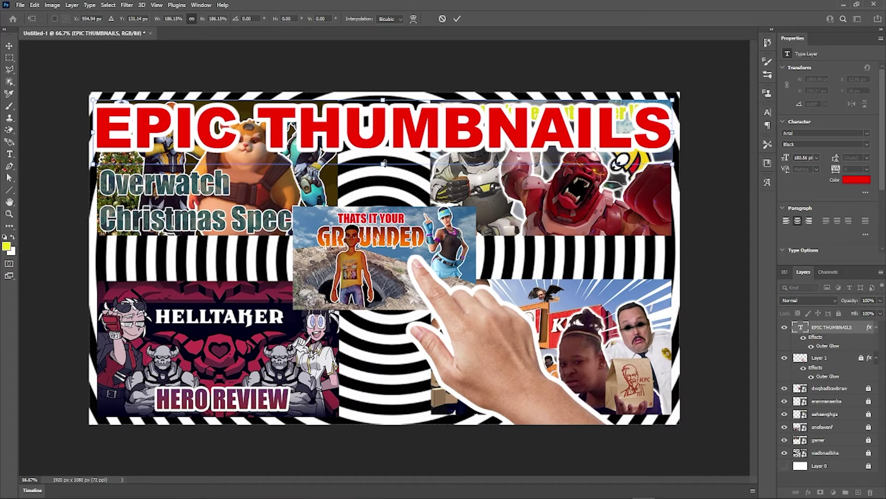
{"action": "left_click_drag", "start_coordinate": [384, 163], "coordinate": [403, 155]}
{"action": "key", "text": "Return"}
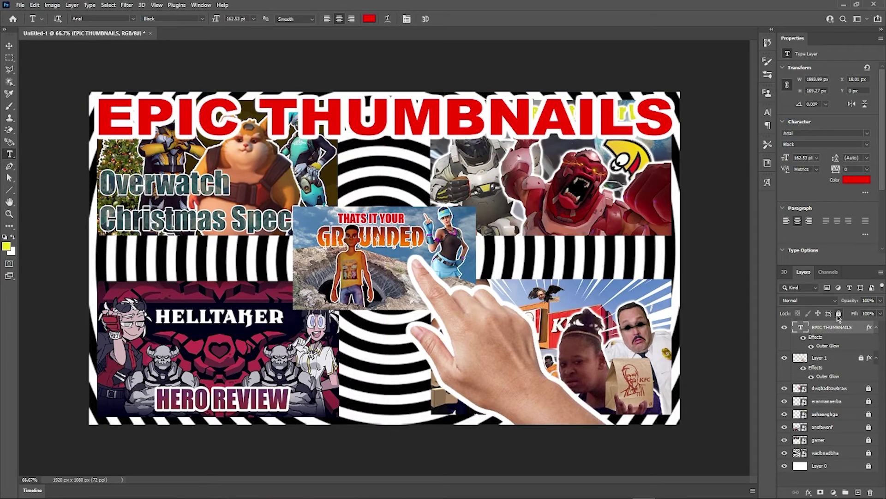
{"action": "left_click", "coordinate": [839, 314]}
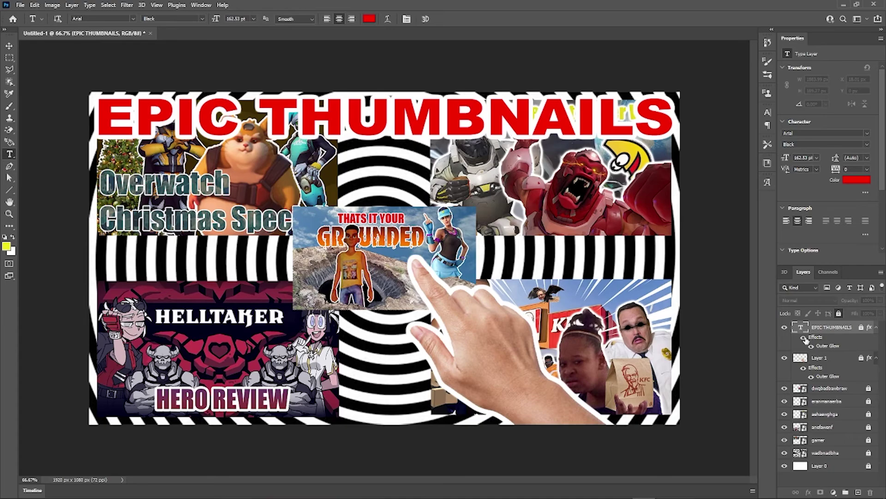
- Try moving the EPIC THUMBNAILS text down over the top of the Grounded image, and undo the move
{"action": "key", "text": "v"}
{"action": "left_click_drag", "start_coordinate": [387, 125], "coordinate": [441, 215]}
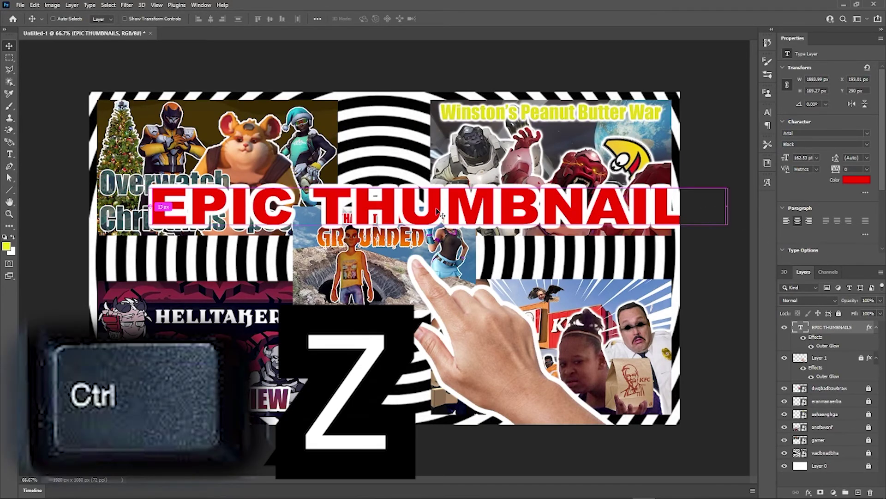
{"action": "key", "text": "ctrl+z"}
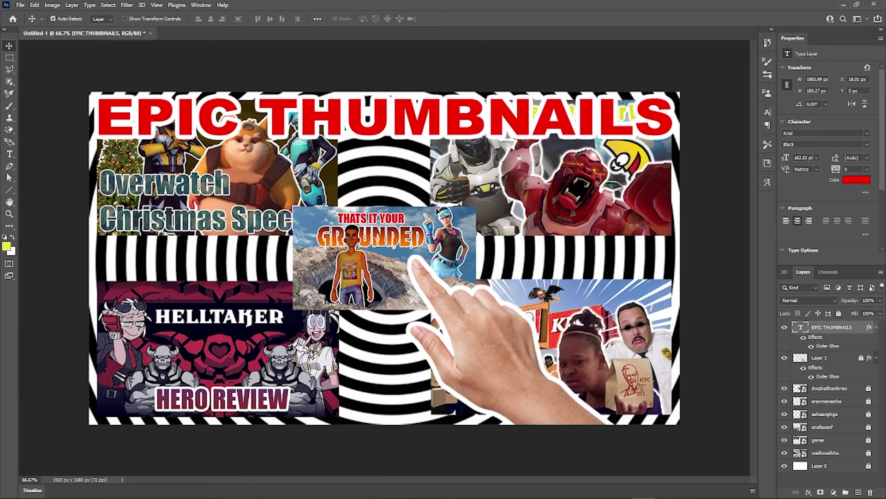